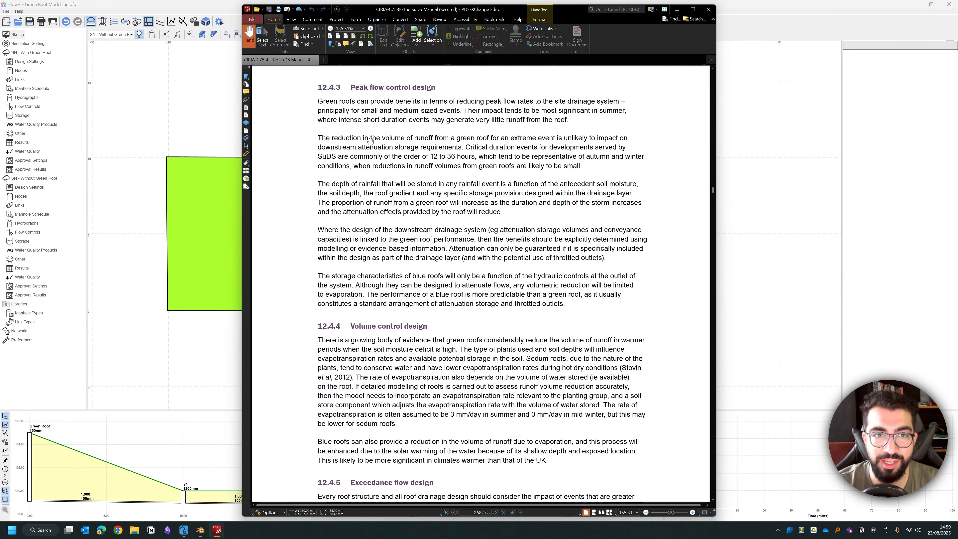
Step: Read section 12.4.3 on peak flow control design in the CIRIA SuDS Manual, and minimise the document
{"action": "scroll", "coordinate": [371, 96], "scroll_direction": "up", "scroll_amount": 1}
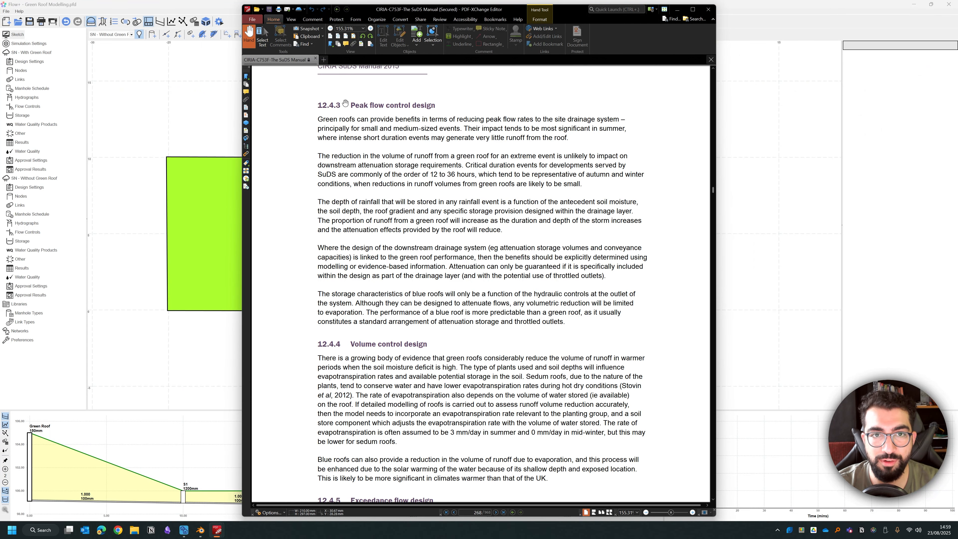
{"action": "scroll", "coordinate": [371, 98], "scroll_direction": "up", "scroll_amount": 1}
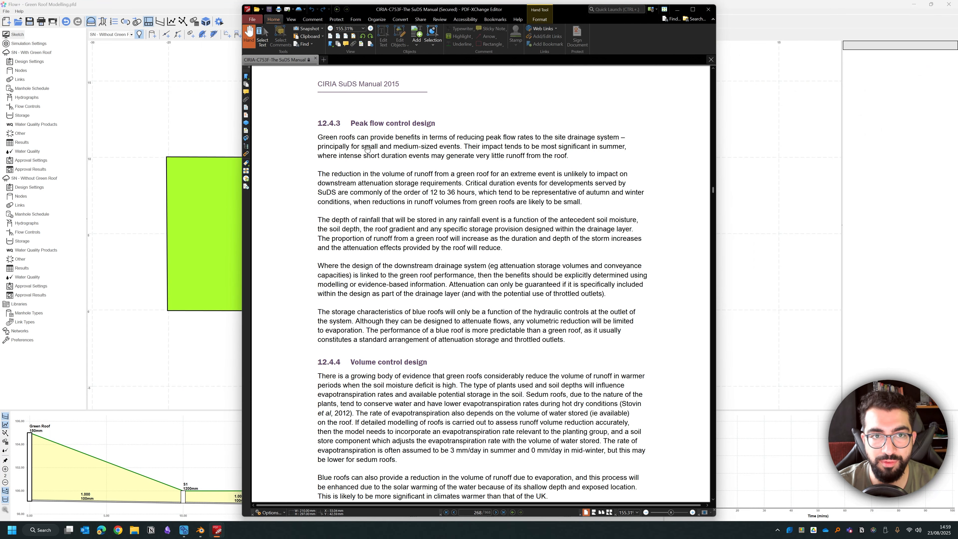
{"action": "scroll", "coordinate": [376, 124], "scroll_direction": "down", "scroll_amount": 2}
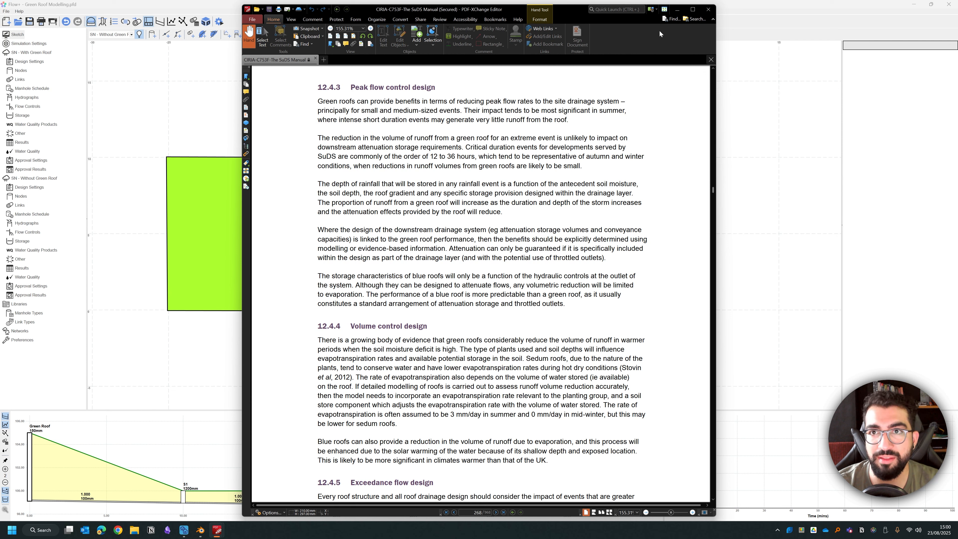
{"action": "left_click", "coordinate": [678, 11]}
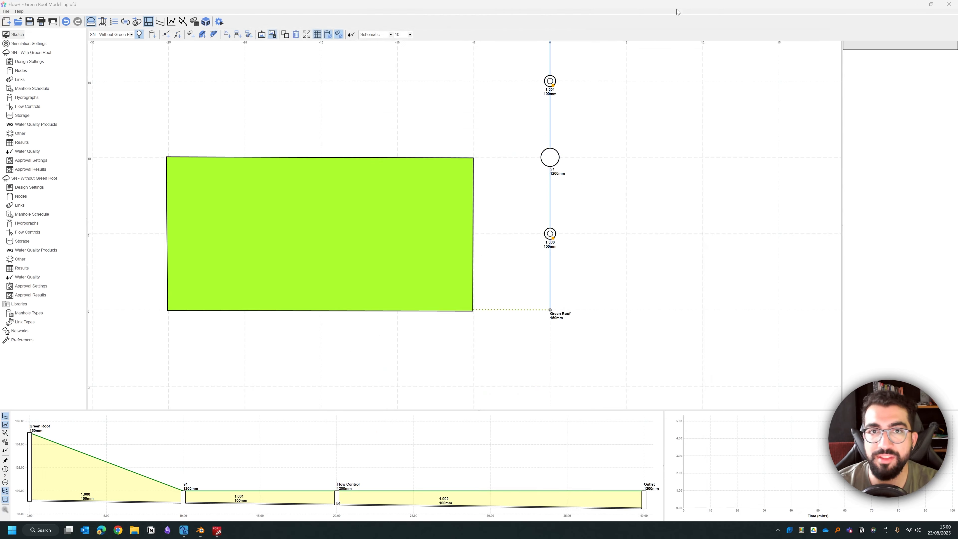
Step: View both drainage networks in the sketch, and bring up the grouped With and Without Green Roof result PDFs for comparison
{"action": "scroll", "coordinate": [590, 96], "scroll_direction": "down", "scroll_amount": 1}
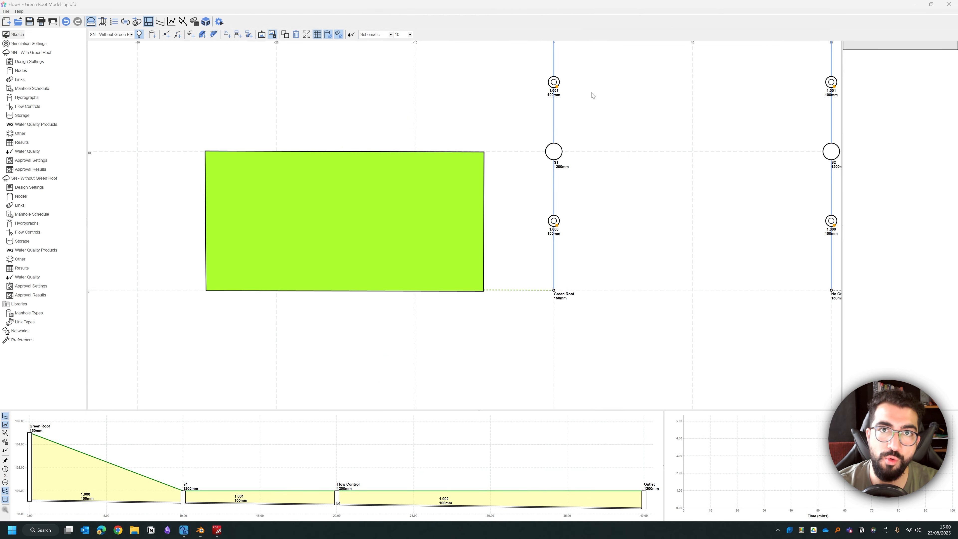
{"action": "middle_click_drag", "start_coordinate": [610, 96], "coordinate": [558, 120]}
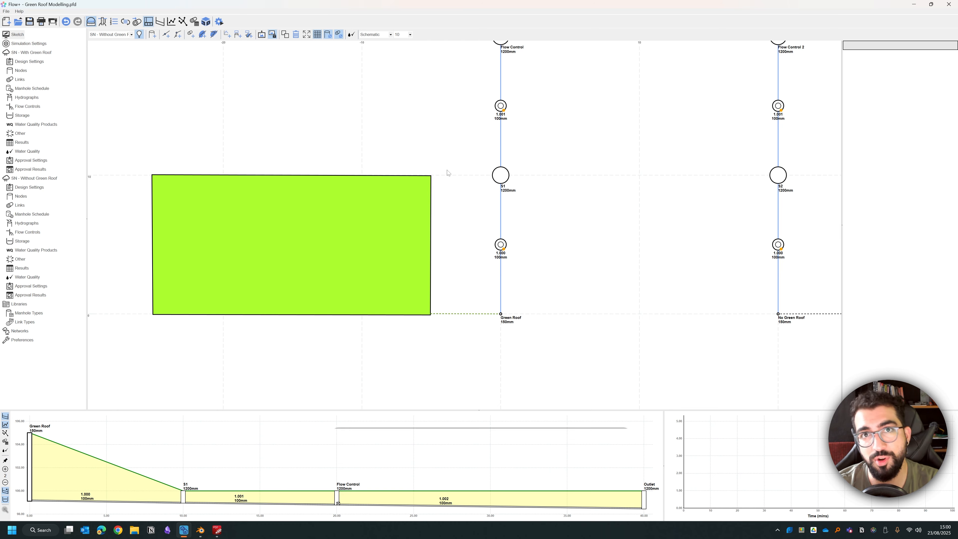
{"action": "left_click", "coordinate": [216, 530]}
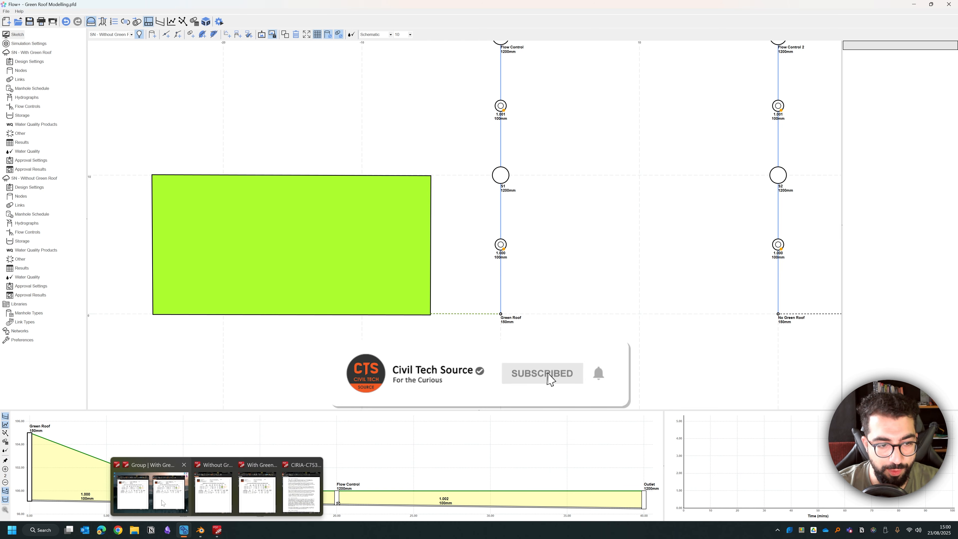
{"action": "left_click", "coordinate": [161, 490]}
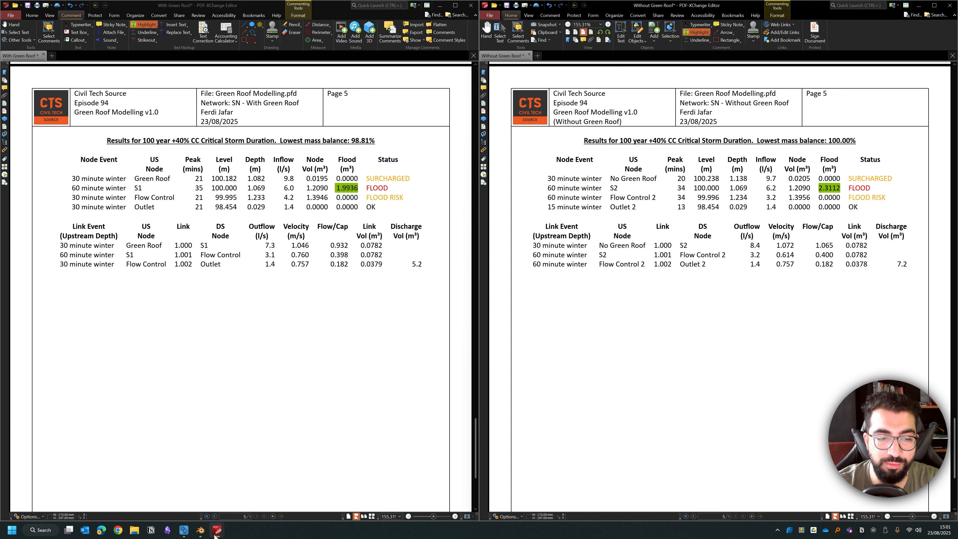
Step: Switch to the CIRIA SuDS Manual PDF and read section 12.4.4 on volume control design
{"action": "mouse_move", "coordinate": [217, 532]}
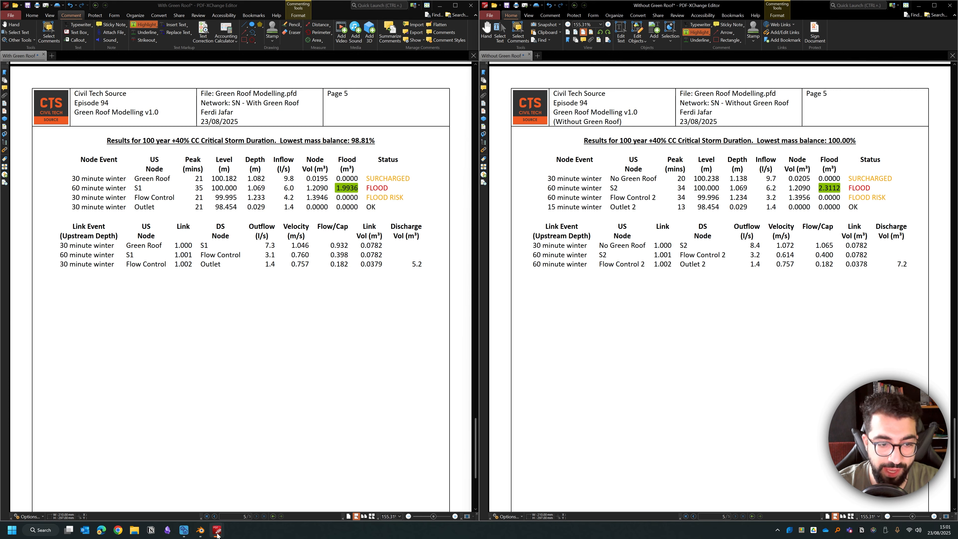
{"action": "left_click", "coordinate": [217, 532]}
{"action": "left_click", "coordinate": [230, 491]}
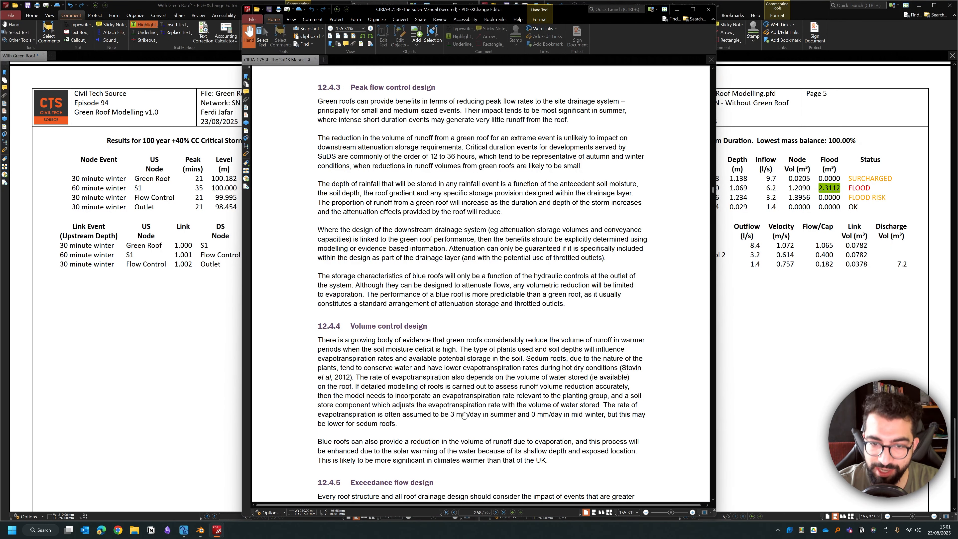
{"action": "scroll", "coordinate": [465, 415], "scroll_direction": "down", "scroll_amount": 1}
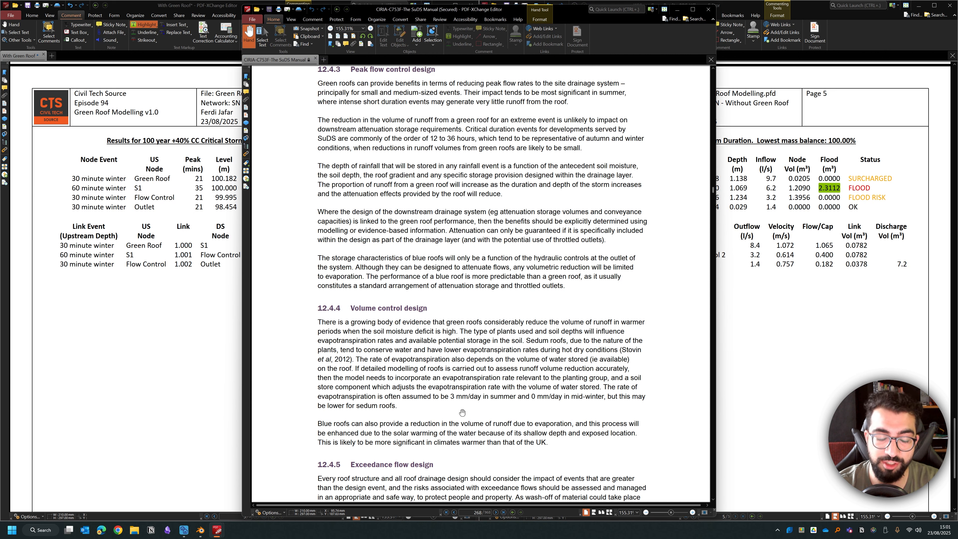
Step: Switch to Flow+ and toggle Winter CV and Summer CV off and on in turn in the simulation settings
{"action": "left_click", "coordinate": [183, 530]}
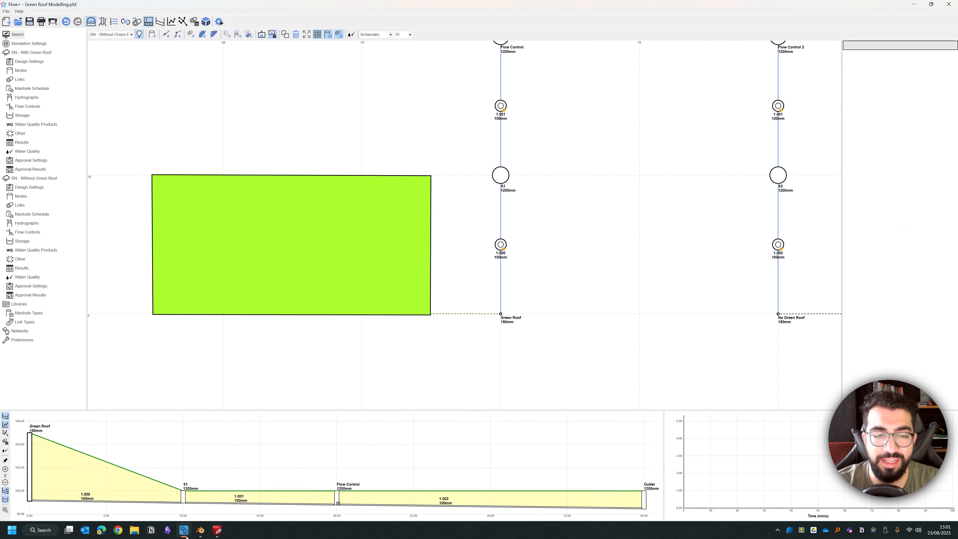
{"action": "left_click", "coordinate": [28, 43]}
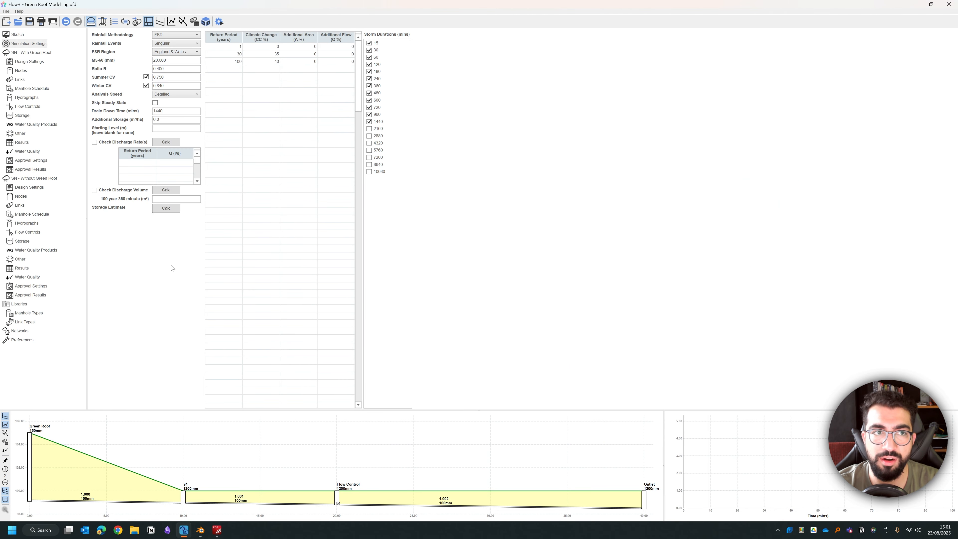
{"action": "left_click", "coordinate": [146, 86]}
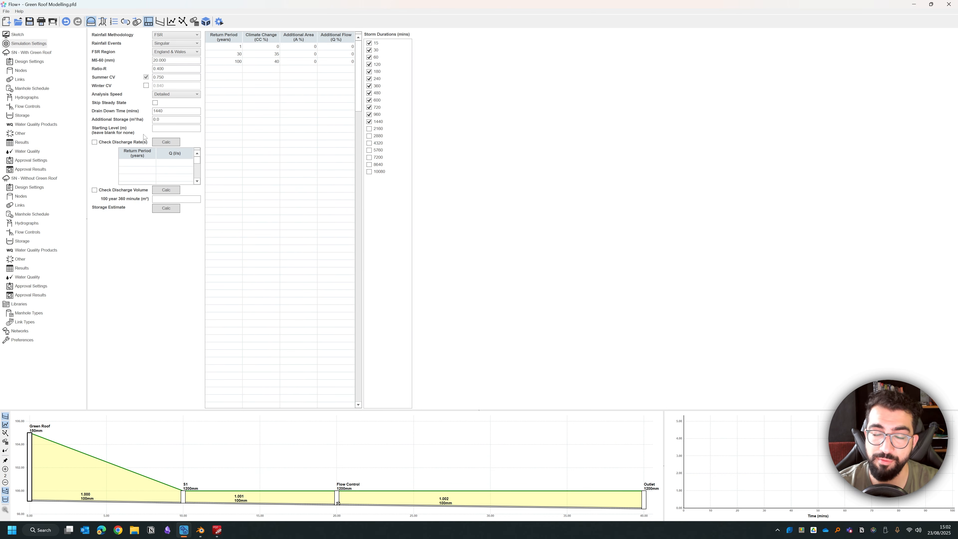
{"action": "left_click", "coordinate": [146, 85]}
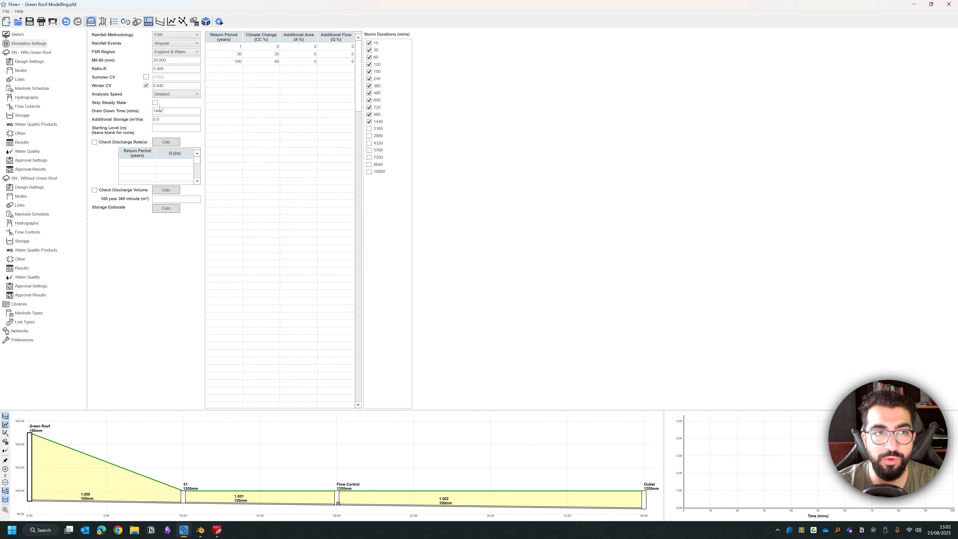
{"action": "left_click", "coordinate": [146, 78]}
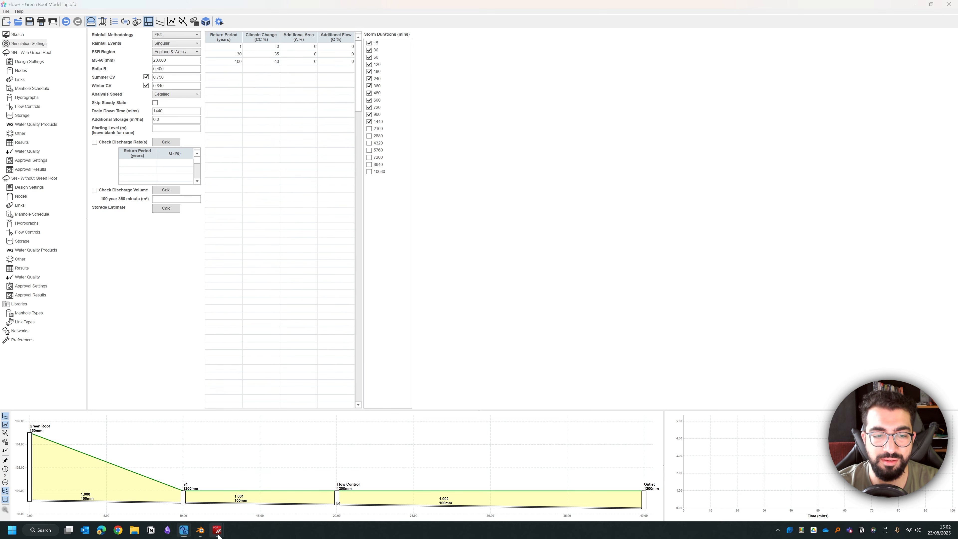
Step: Reopen the CIRIA SuDS Manual to check its summer and mid-winter evapotranspiration rates, and minimise it
{"action": "mouse_move", "coordinate": [216, 530]}
{"action": "left_click", "coordinate": [302, 489]}
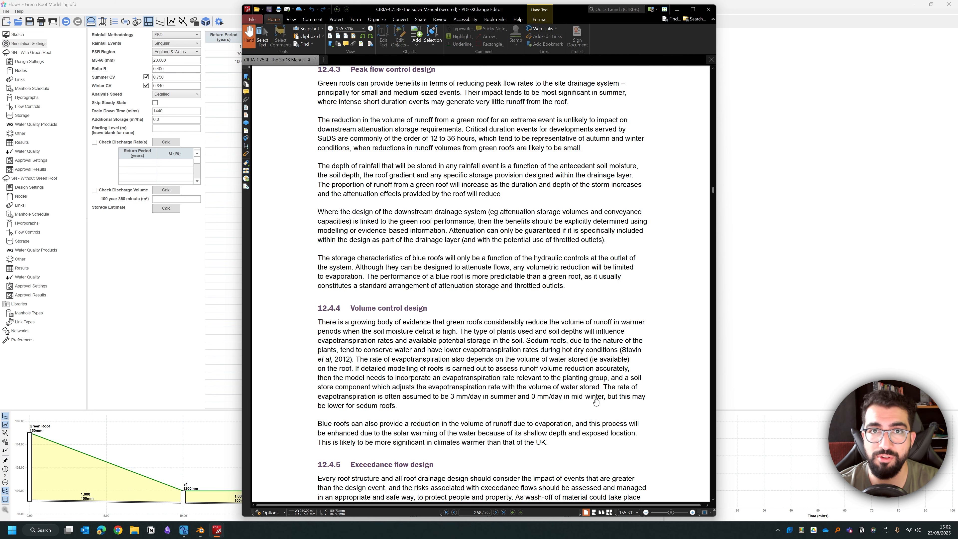
{"action": "left_click", "coordinate": [677, 9]}
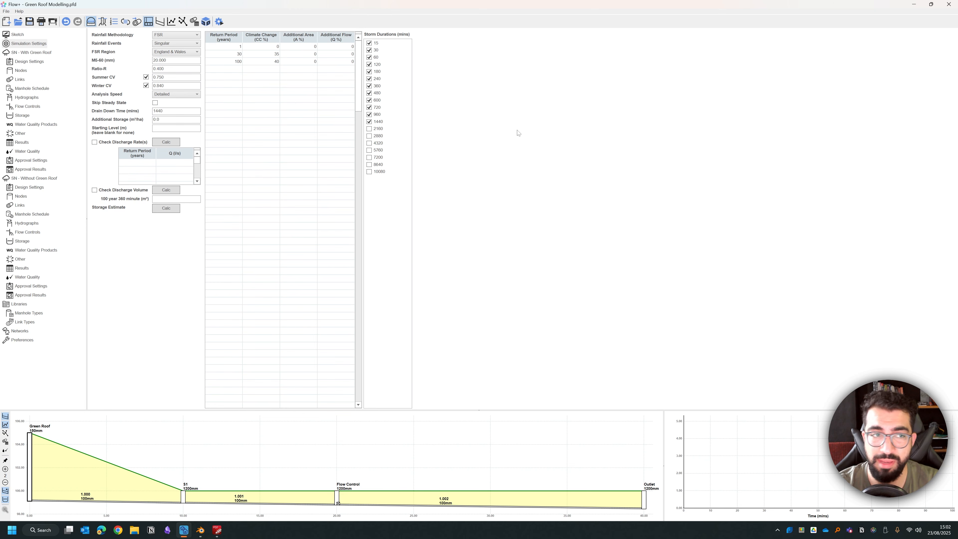
Step: Switch to Blender, play the water-fill animation of the layered green roof model with pauses, and minimise the window
{"action": "left_click", "coordinate": [200, 530]}
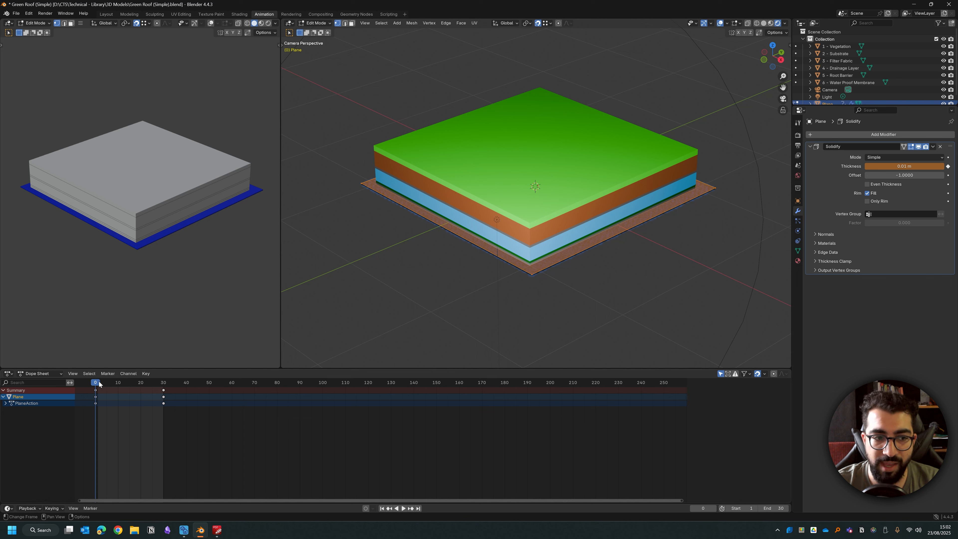
{"action": "key", "text": "space"}
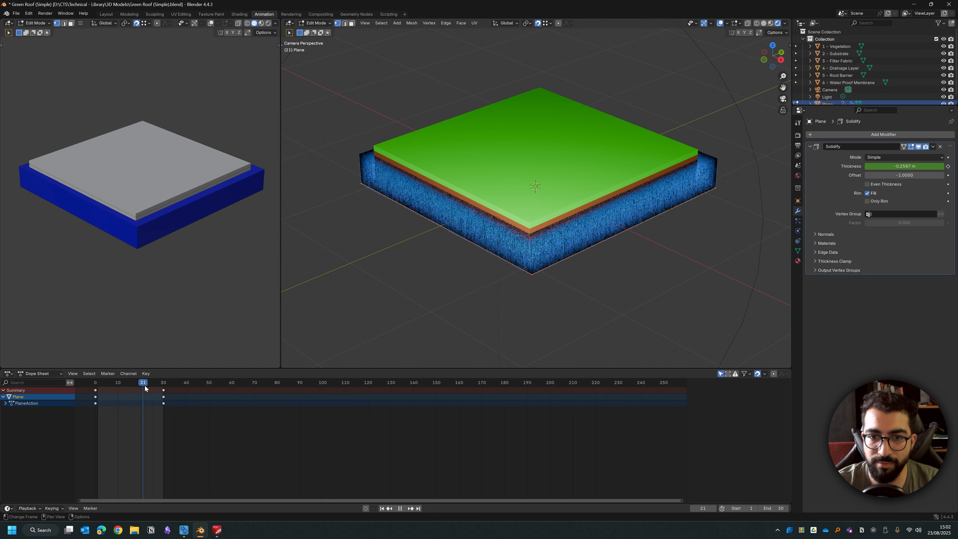
{"action": "key", "text": "space"}
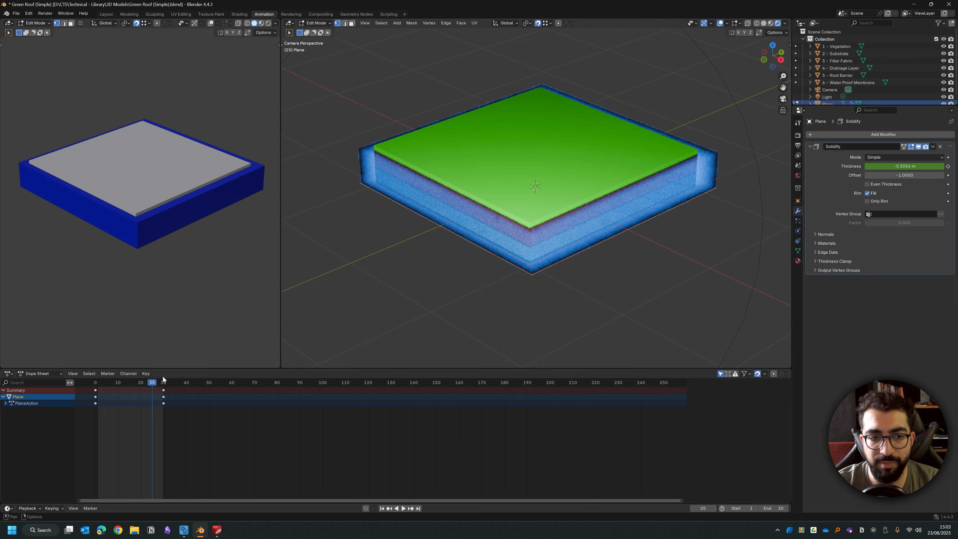
{"action": "key", "text": "space"}
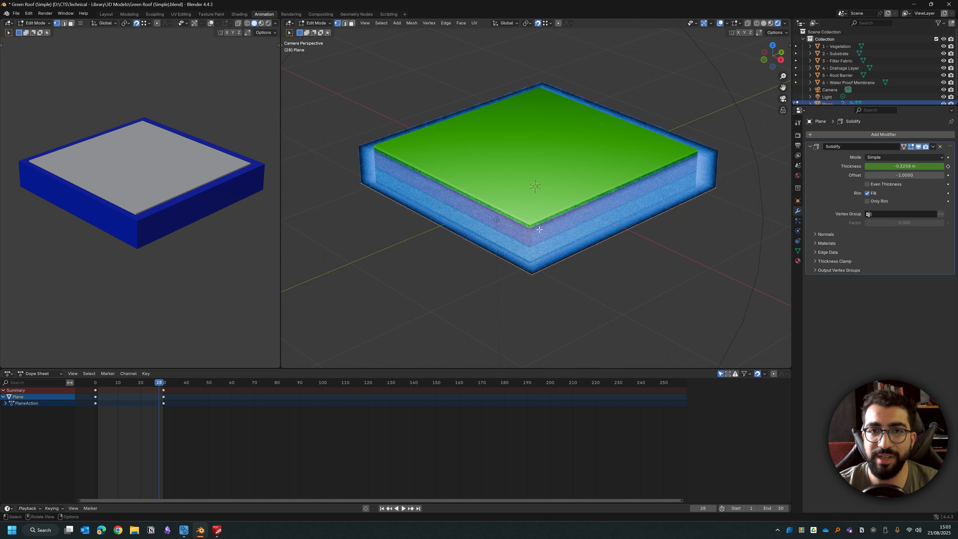
{"action": "left_click", "coordinate": [912, 4]}
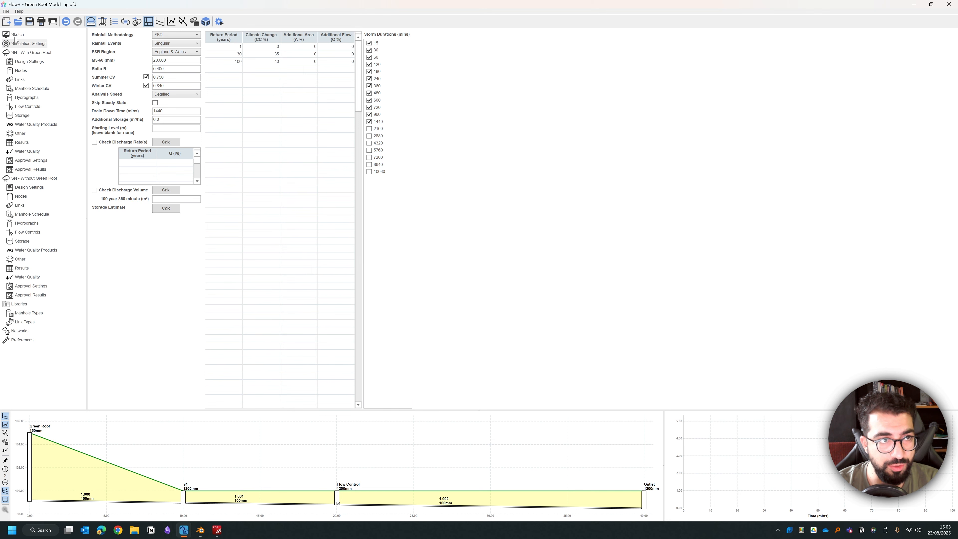
Step: In the sketch, set the Green Roof node's easting to 0 m
{"action": "left_click", "coordinate": [17, 34]}
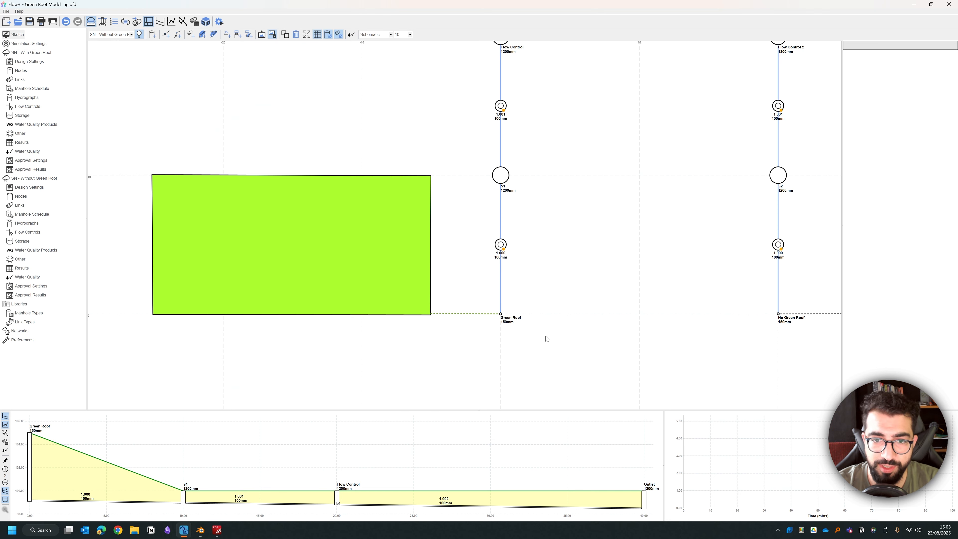
{"action": "scroll", "coordinate": [546, 336], "scroll_direction": "up", "scroll_amount": 1}
{"action": "left_click", "coordinate": [485, 307]}
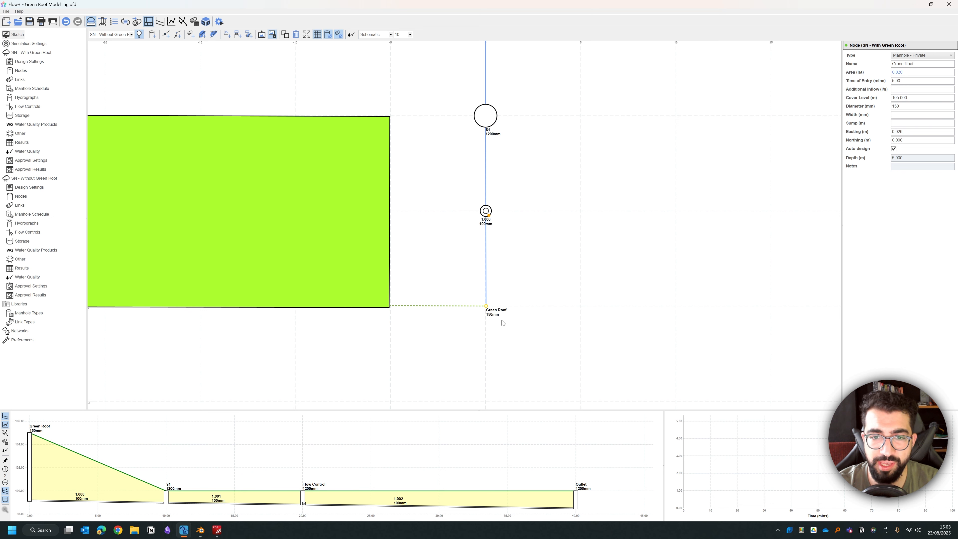
{"action": "double_click", "coordinate": [898, 132]}
{"action": "type", "text": "0"}
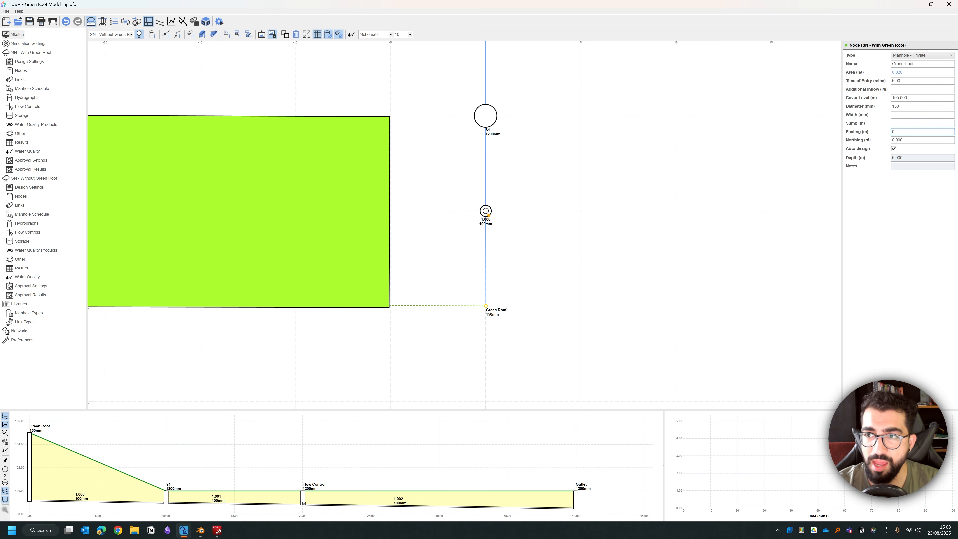
{"action": "key", "text": "Tab"}
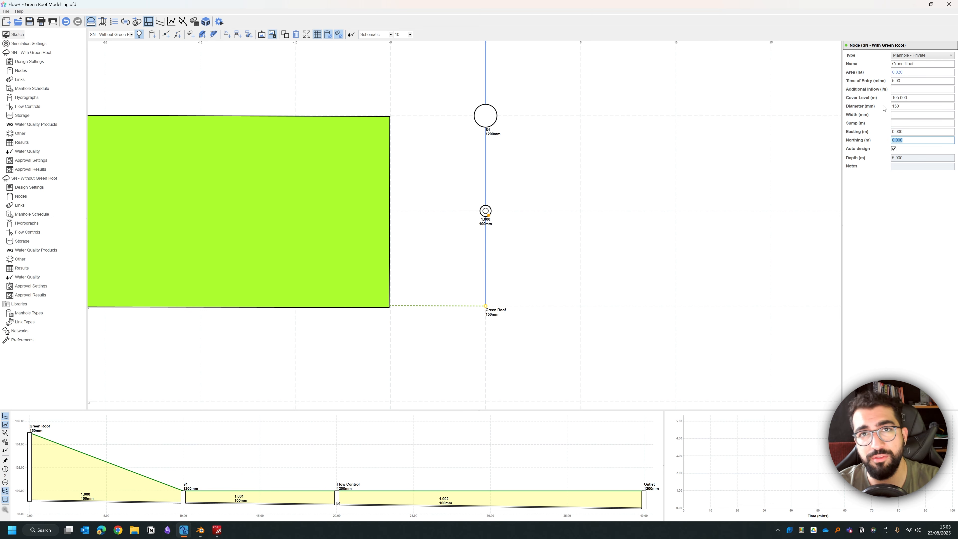
Step: Inspect the properties of the green contributing area draining to the Green Roof node, and deselect it
{"action": "scroll", "coordinate": [434, 189], "scroll_direction": "down", "scroll_amount": 1}
{"action": "middle_click_drag", "start_coordinate": [434, 188], "coordinate": [471, 219]}
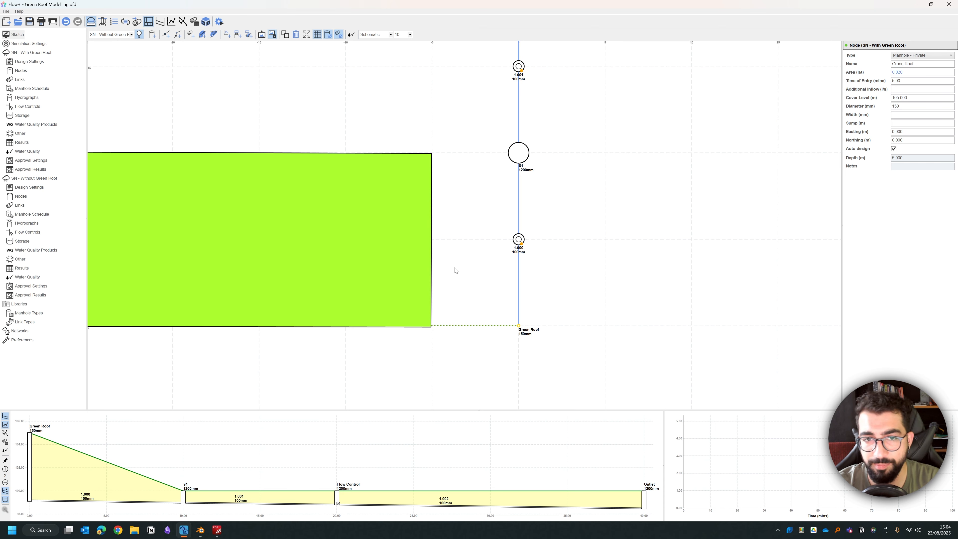
{"action": "middle_click_drag", "start_coordinate": [457, 270], "coordinate": [572, 280]}
{"action": "left_click", "coordinate": [397, 231]}
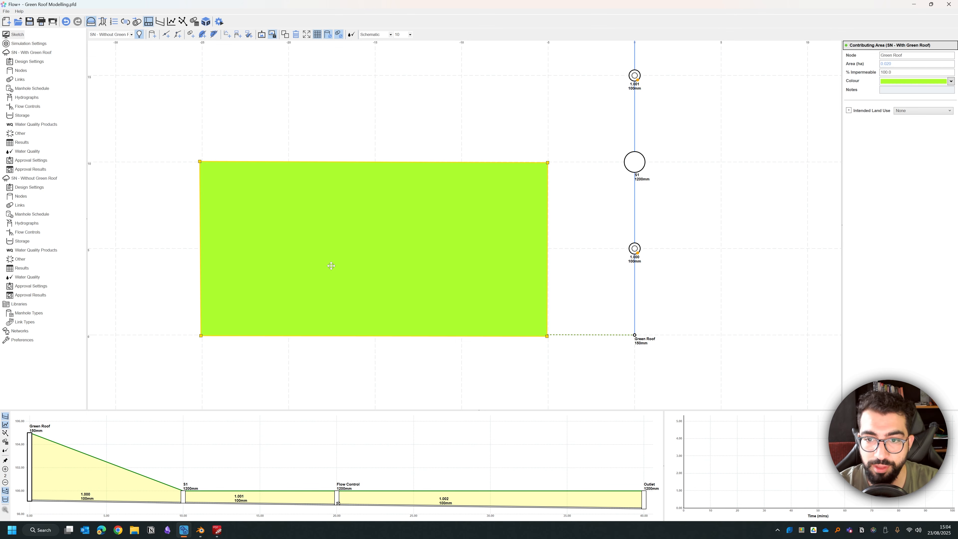
{"action": "left_click", "coordinate": [574, 269]}
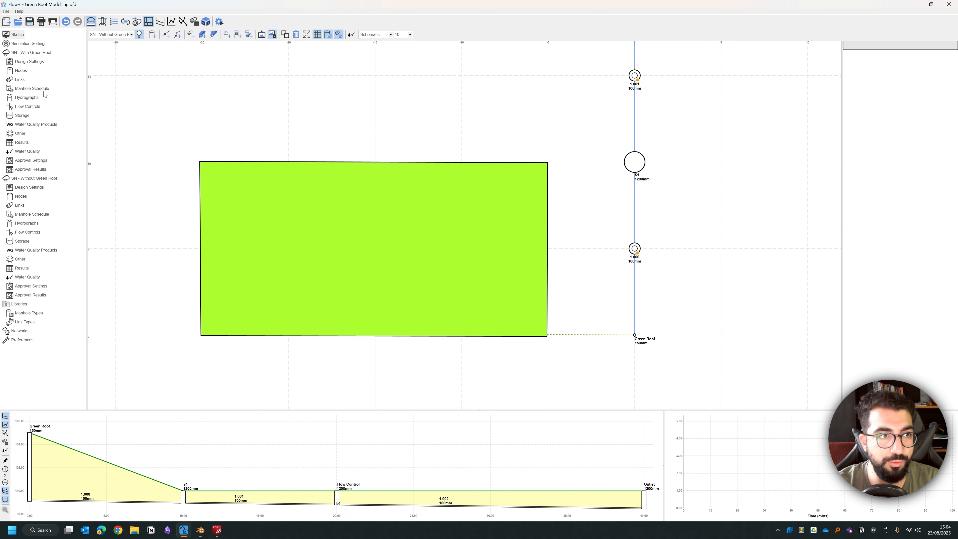
Step: Open the With Green Roof network's hydrographs and review the Design Modifiers type, depression storage area and depth for the Green Roof node
{"action": "left_click", "coordinate": [23, 98]}
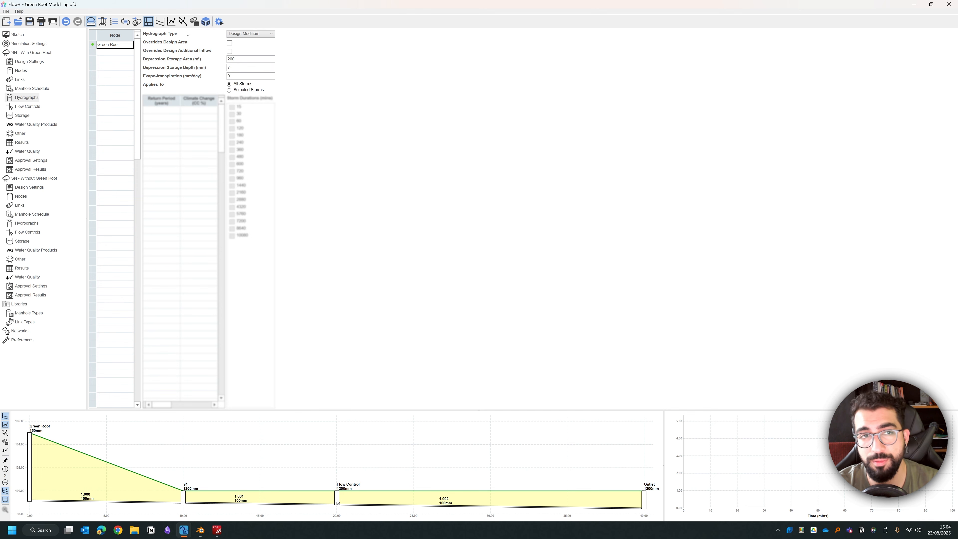
{"action": "left_click", "coordinate": [256, 35]}
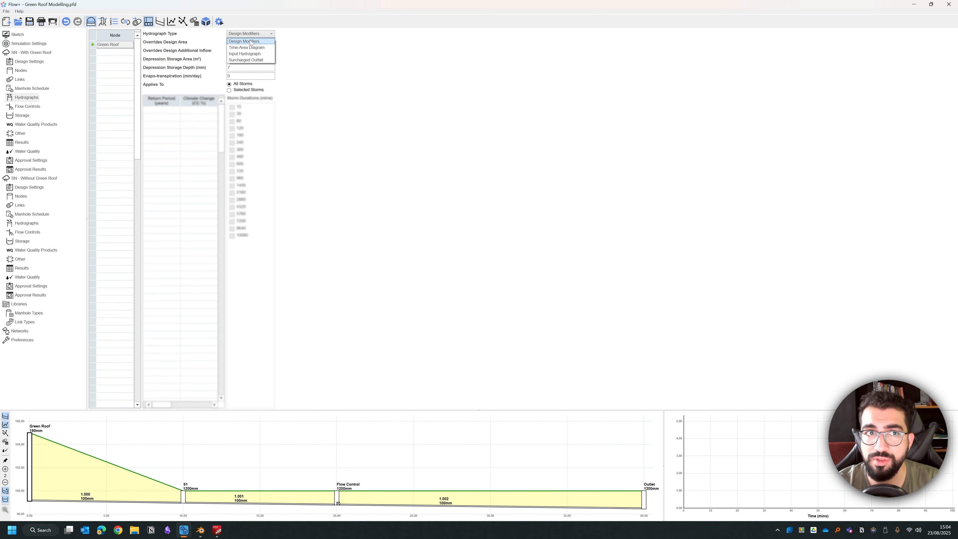
{"action": "left_click", "coordinate": [251, 41]}
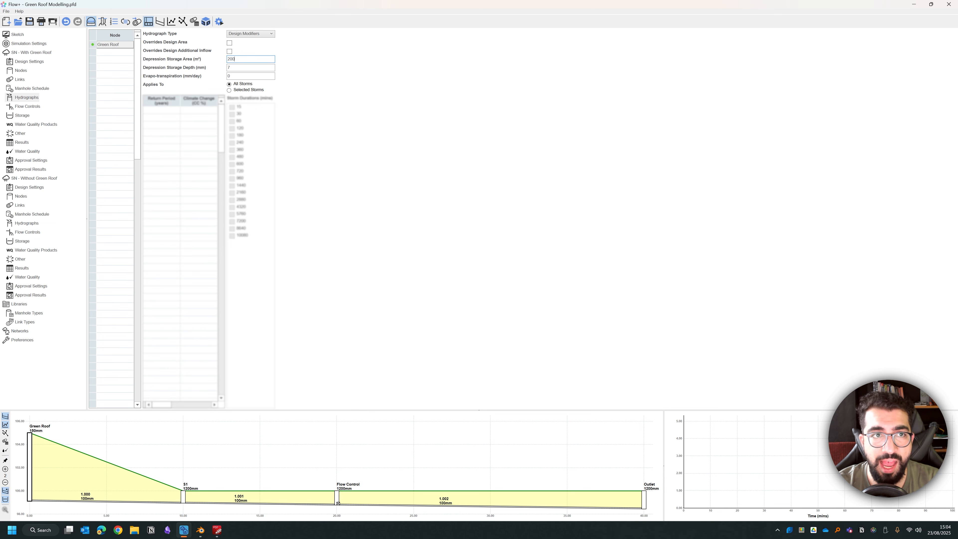
{"action": "left_click_drag", "start_coordinate": [232, 59], "coordinate": [203, 59]}
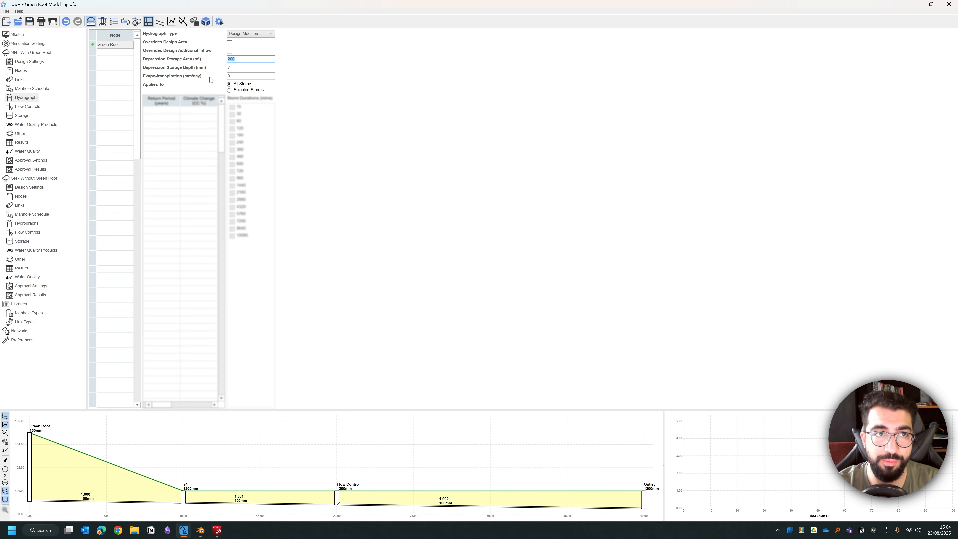
{"action": "left_click_drag", "start_coordinate": [232, 67], "coordinate": [225, 70]}
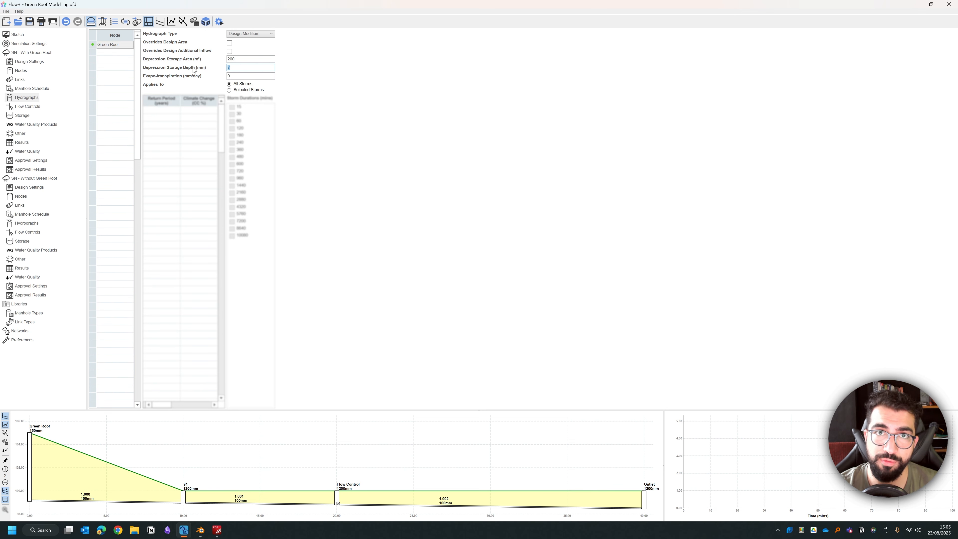
Step: Calculate 150 × 0.05 in Calculator to check the green roof's depression storage depth, and close it
{"action": "key", "text": "super"}
{"action": "type", "text": "calculator"}
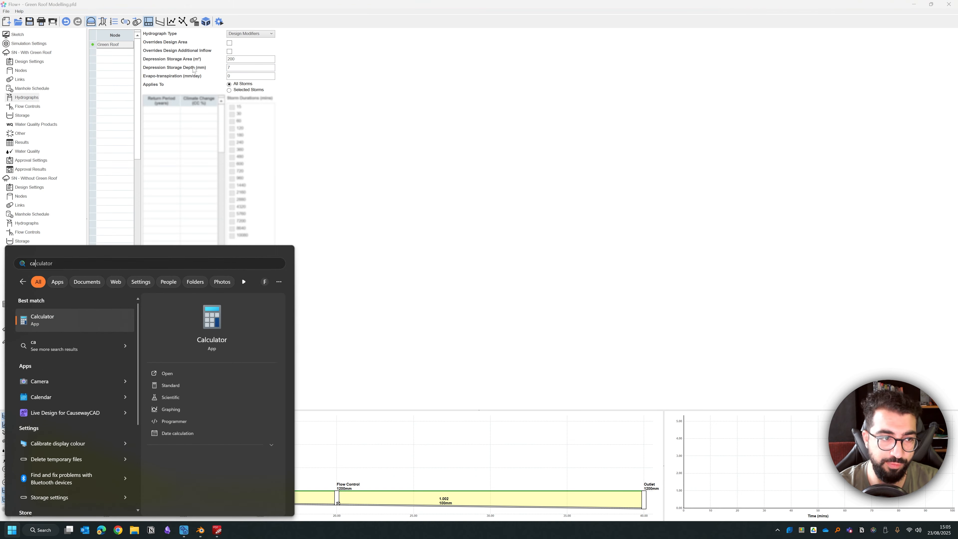
{"action": "key", "text": "Return"}
{"action": "type", "text": "150"}
{"action": "type", "text": "*0.05"}
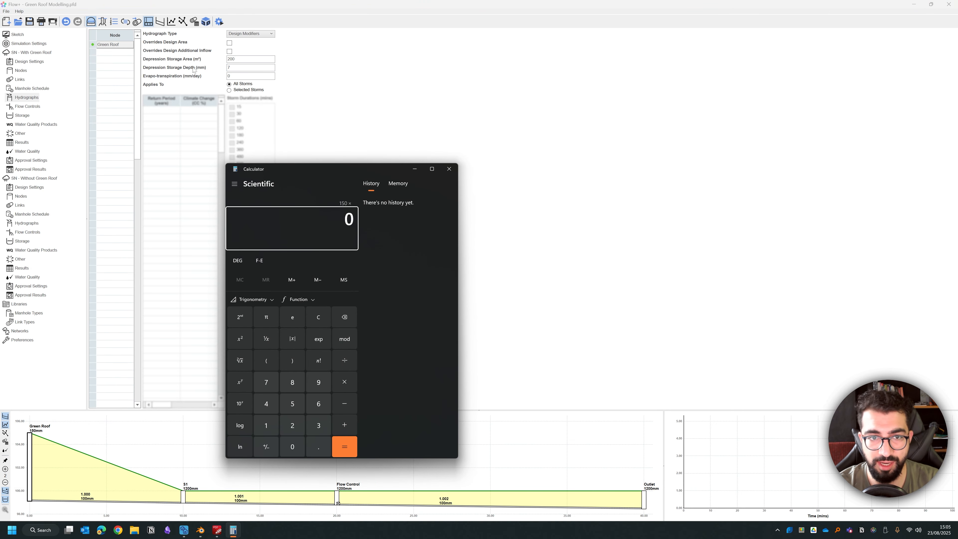
{"action": "key", "text": "Return"}
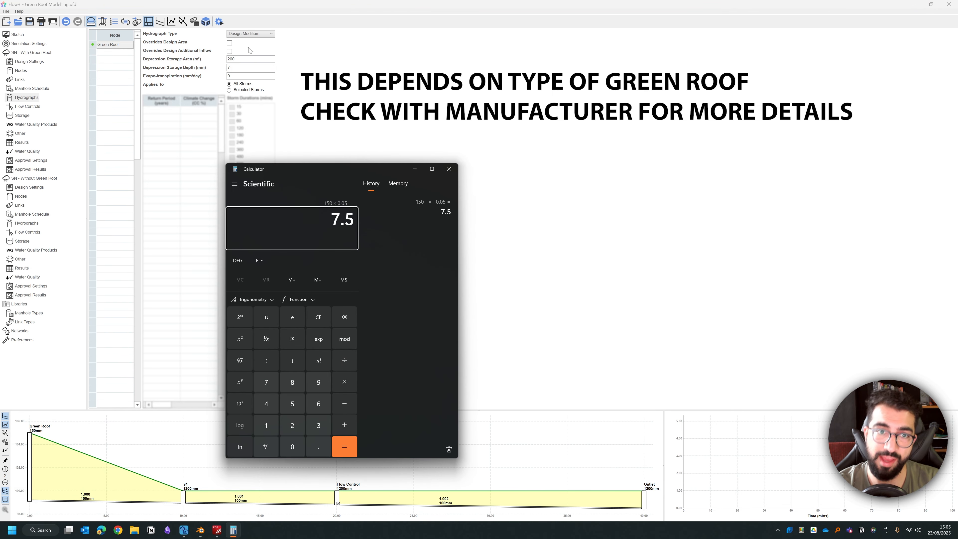
{"action": "left_click", "coordinate": [449, 168]}
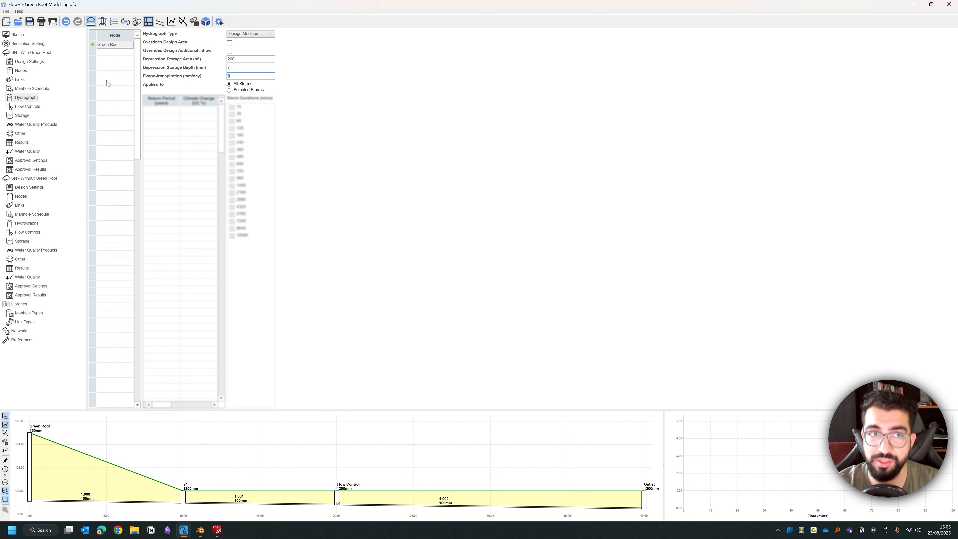
Step: Try applying the Green Roof design modifiers to Selected Storms only, and return them to All Storms
{"action": "left_click", "coordinate": [230, 90]}
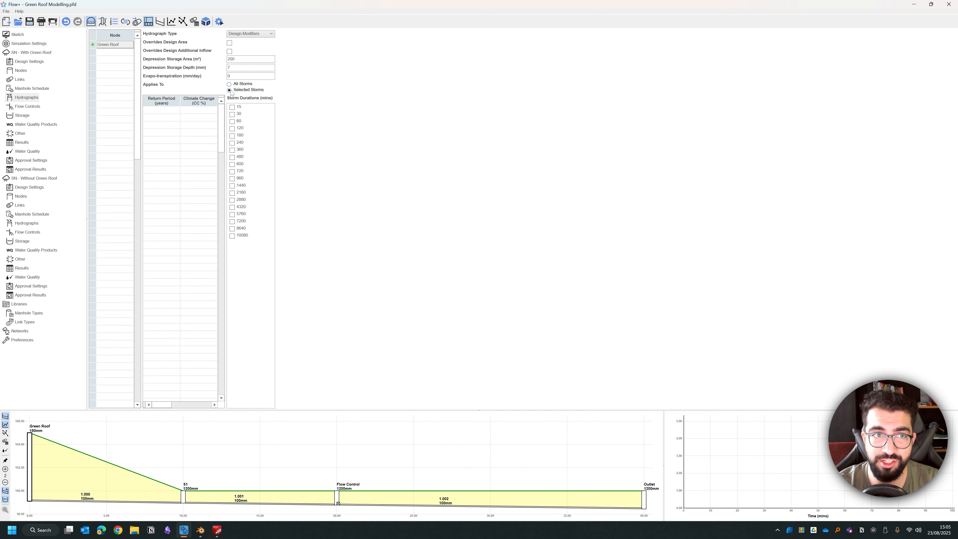
{"action": "left_click", "coordinate": [229, 84]}
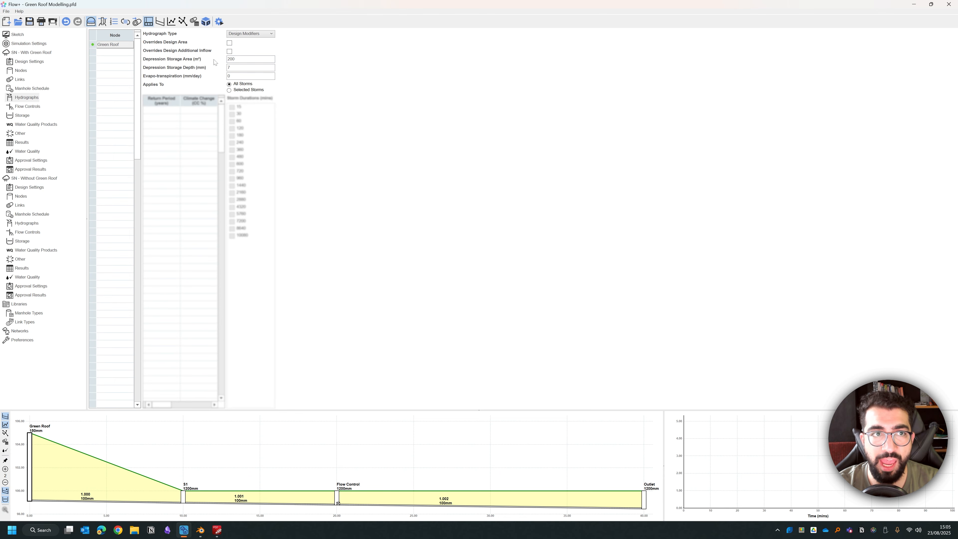
Step: Review the Green Roof node's depression storage area and depth in the hydrographs alongside the roof area in the sketch
{"action": "left_click", "coordinate": [18, 34]}
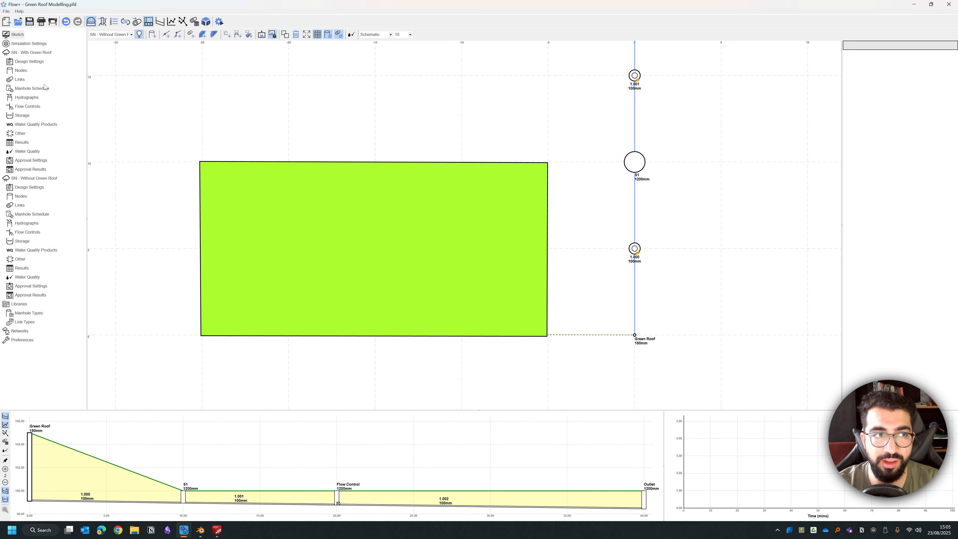
{"action": "left_click", "coordinate": [30, 99]}
{"action": "left_click", "coordinate": [230, 59]}
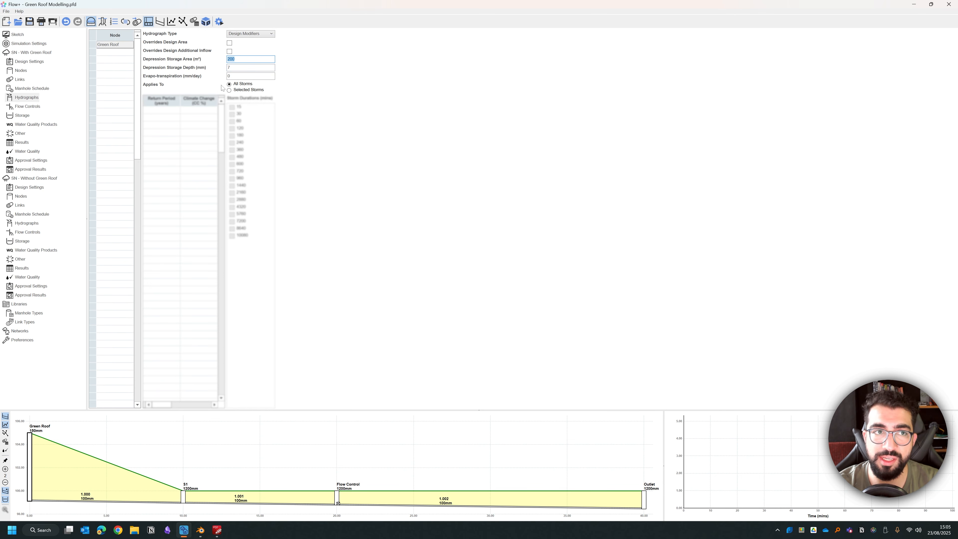
{"action": "left_click", "coordinate": [112, 52]}
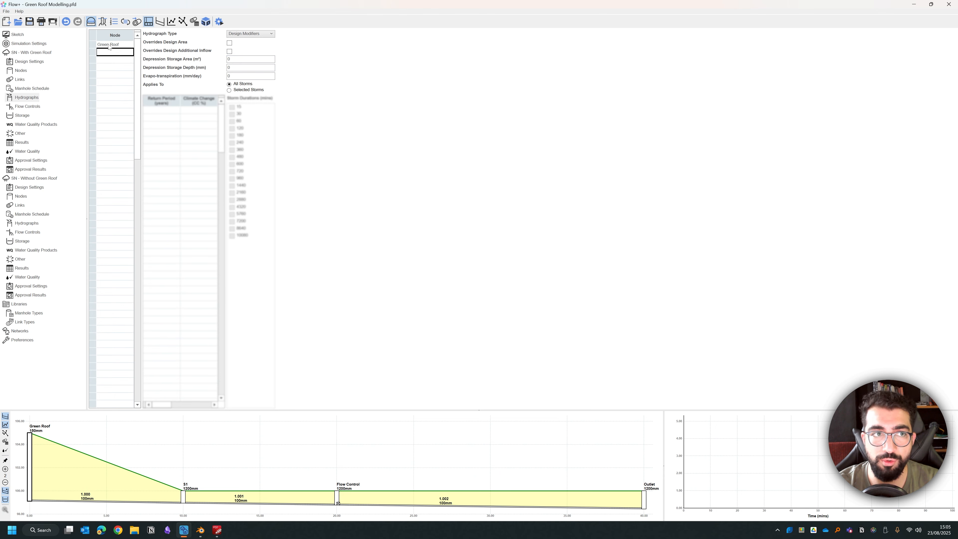
{"action": "left_click", "coordinate": [114, 46]}
{"action": "left_click", "coordinate": [241, 59]}
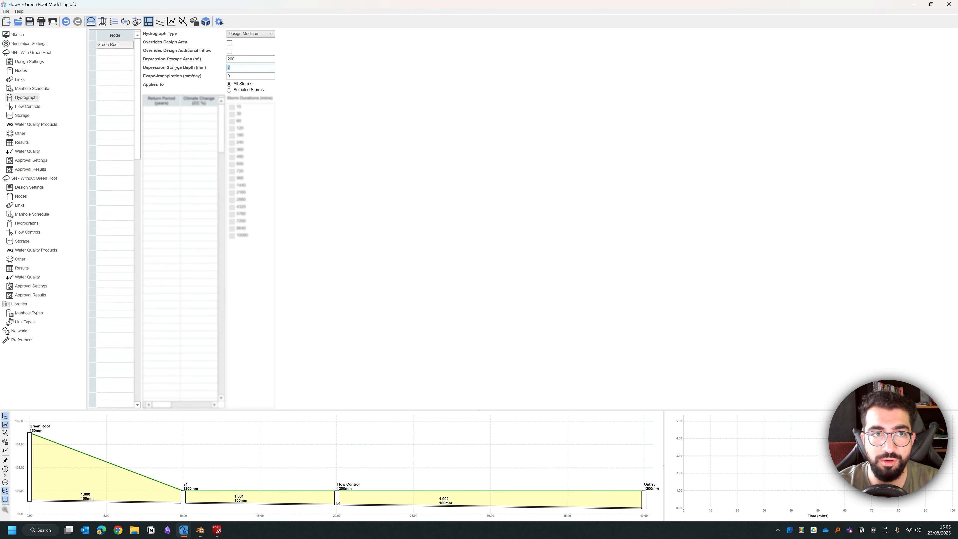
{"action": "key", "text": "Tab"}
{"action": "left_click", "coordinate": [113, 52]}
{"action": "left_click", "coordinate": [18, 35]}
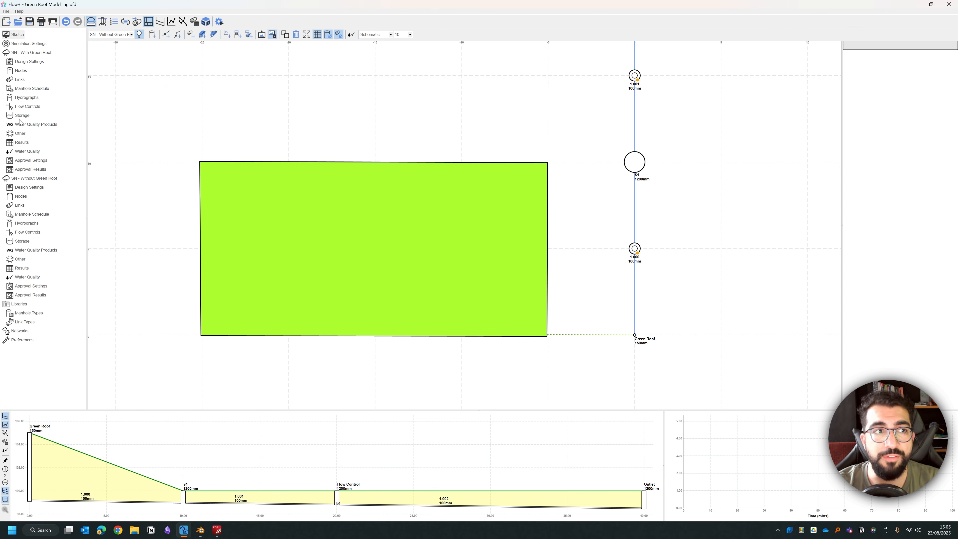
Step: Try the Time-Area Diagram hydrograph type on the Green Roof node, and return it to Design Modifiers
{"action": "left_click", "coordinate": [29, 99]}
{"action": "left_click", "coordinate": [250, 34]}
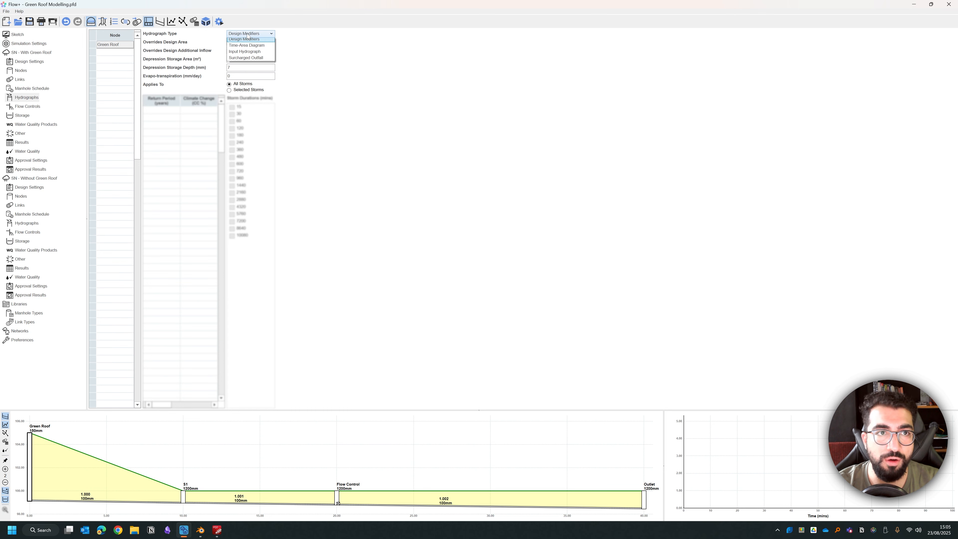
{"action": "left_click", "coordinate": [244, 50]}
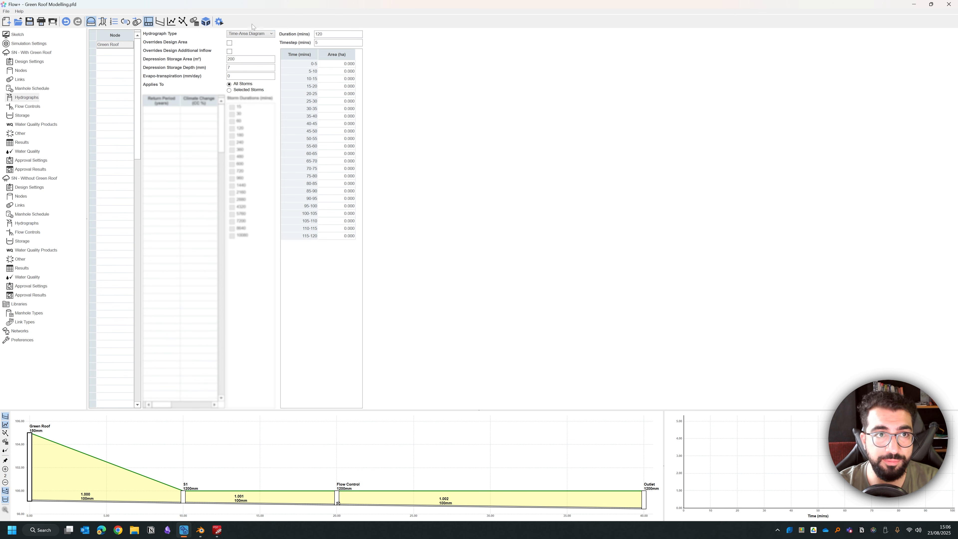
{"action": "left_click", "coordinate": [251, 34]}
{"action": "left_click", "coordinate": [250, 48]}
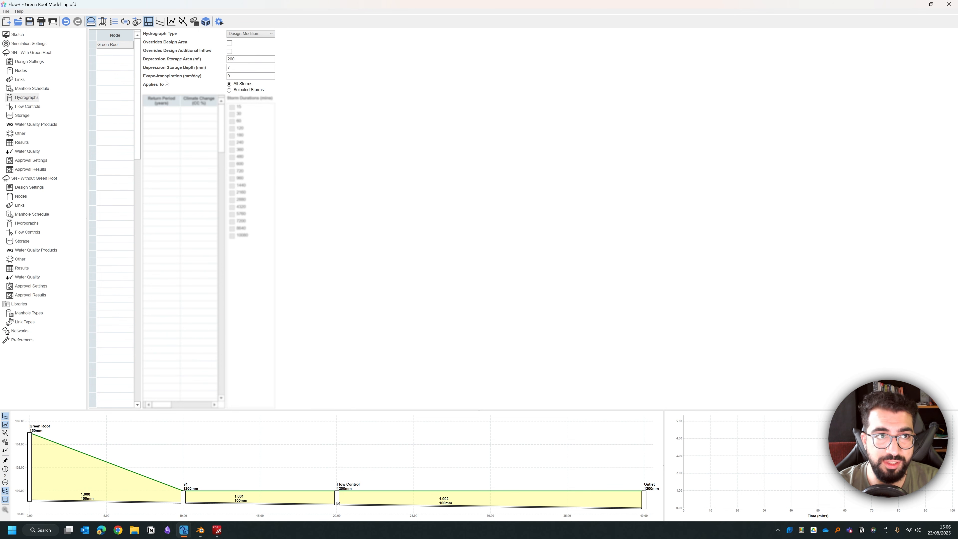
{"action": "left_click", "coordinate": [111, 53]}
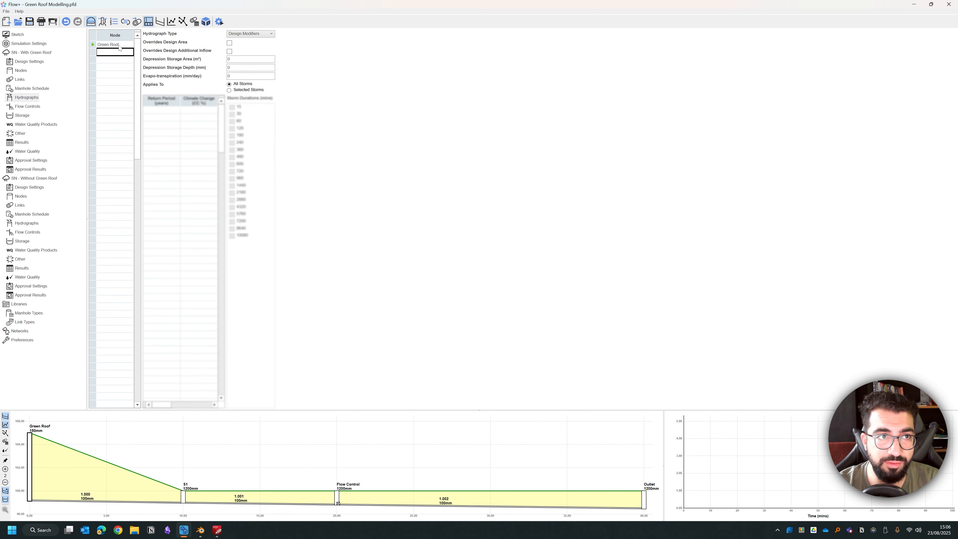
Step: Check that the networks with and without the green roof are both included in the analysis, and run the analysis
{"action": "left_click", "coordinate": [219, 22]}
{"action": "left_click", "coordinate": [121, 69]}
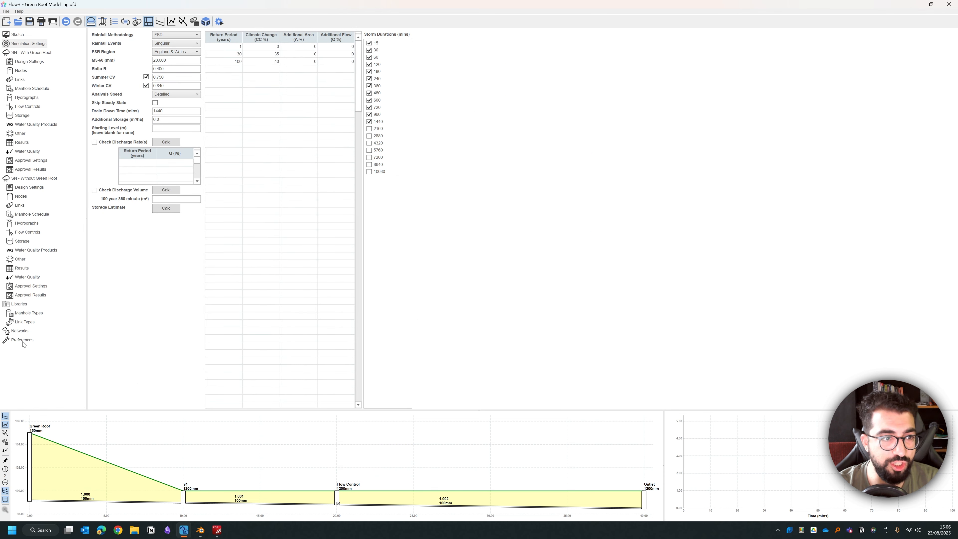
{"action": "left_click", "coordinate": [19, 331]}
{"action": "left_click", "coordinate": [224, 51]}
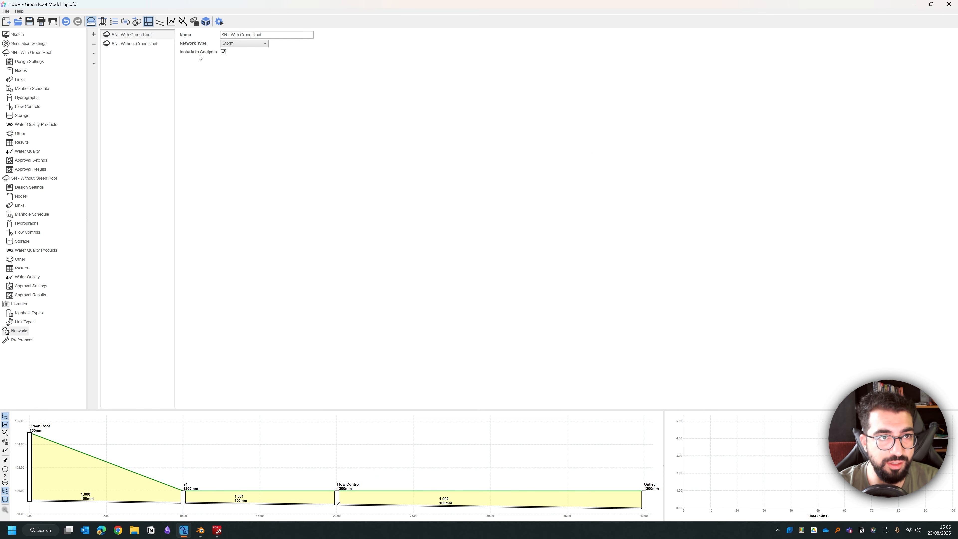
{"action": "left_click", "coordinate": [152, 44]}
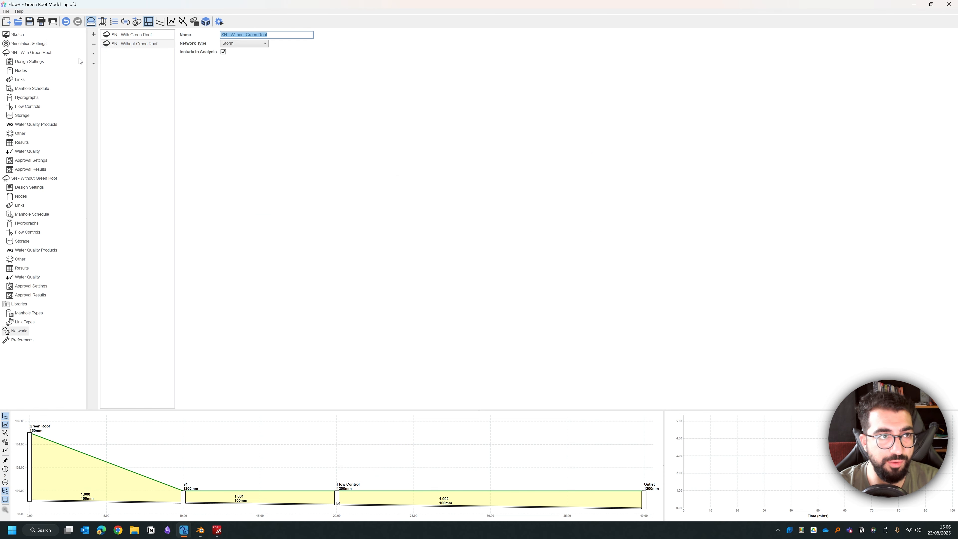
{"action": "left_click", "coordinate": [219, 21]}
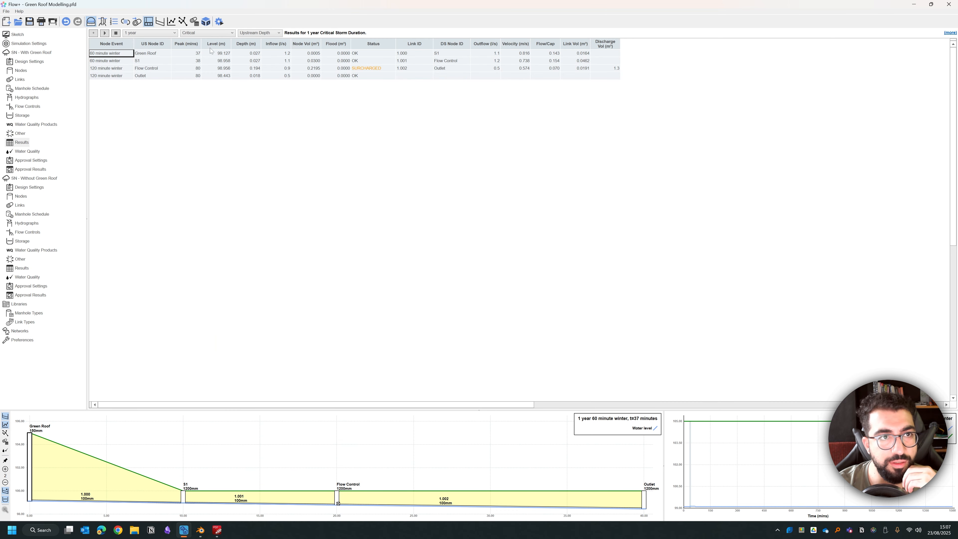
Step: Show the green roof network's 100 year +40% CC results, and switch to PDF-XChange Editor to compare the two reports' flood volumes
{"action": "left_click", "coordinate": [150, 33]}
{"action": "left_click", "coordinate": [149, 57]}
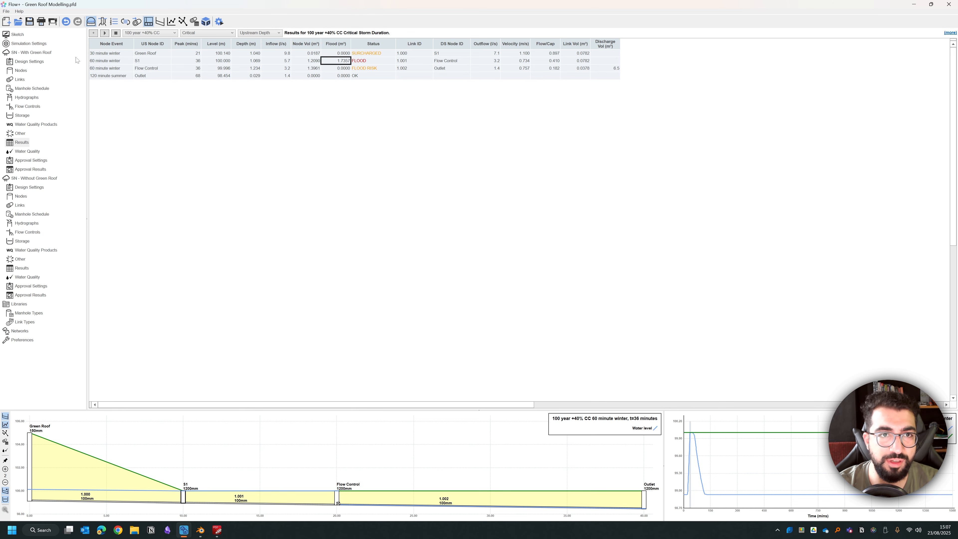
{"action": "left_click", "coordinate": [217, 530]}
{"action": "left_click", "coordinate": [159, 493]}
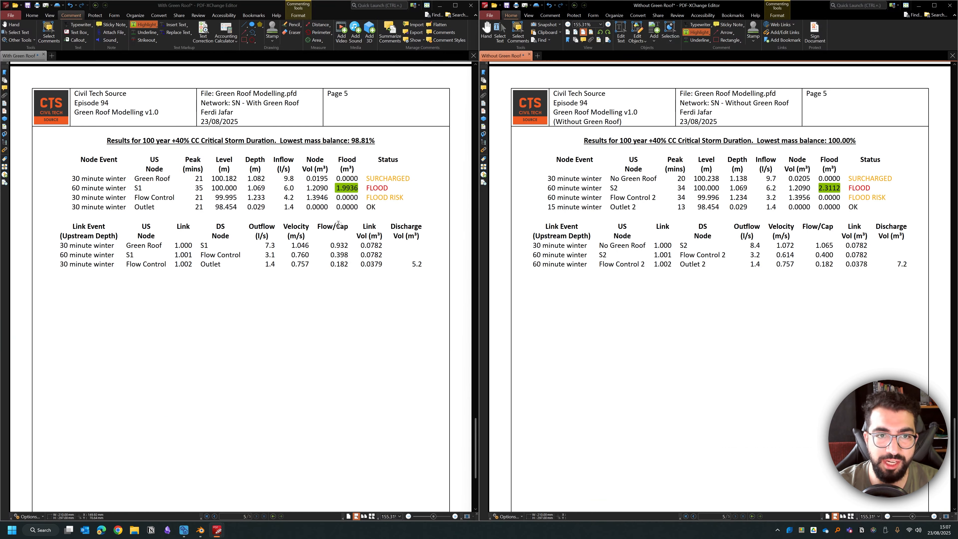
Step: Switch back to Flow+ and show the 100 year +40% CC critical results for the network without the green roof
{"action": "left_click", "coordinate": [184, 530]}
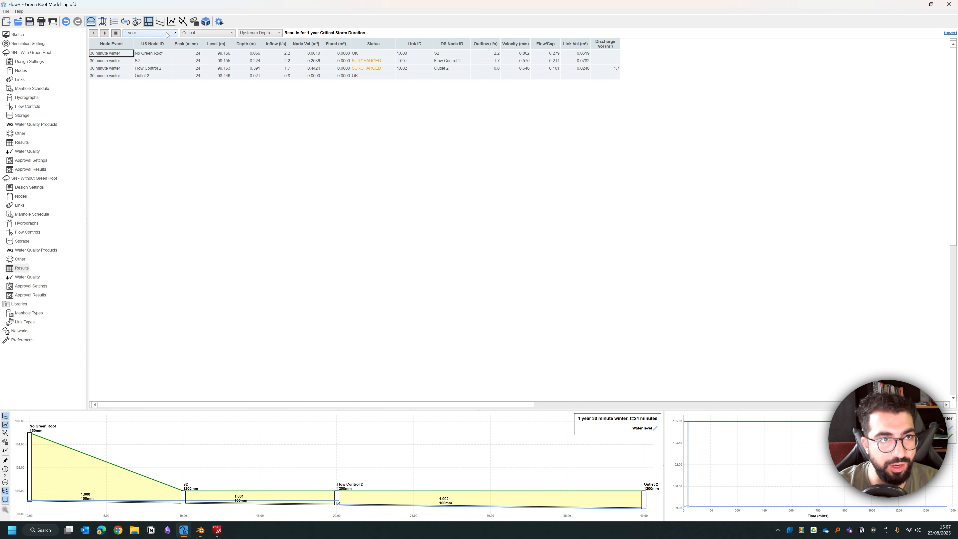
{"action": "left_click", "coordinate": [166, 34]}
{"action": "left_click", "coordinate": [149, 56]}
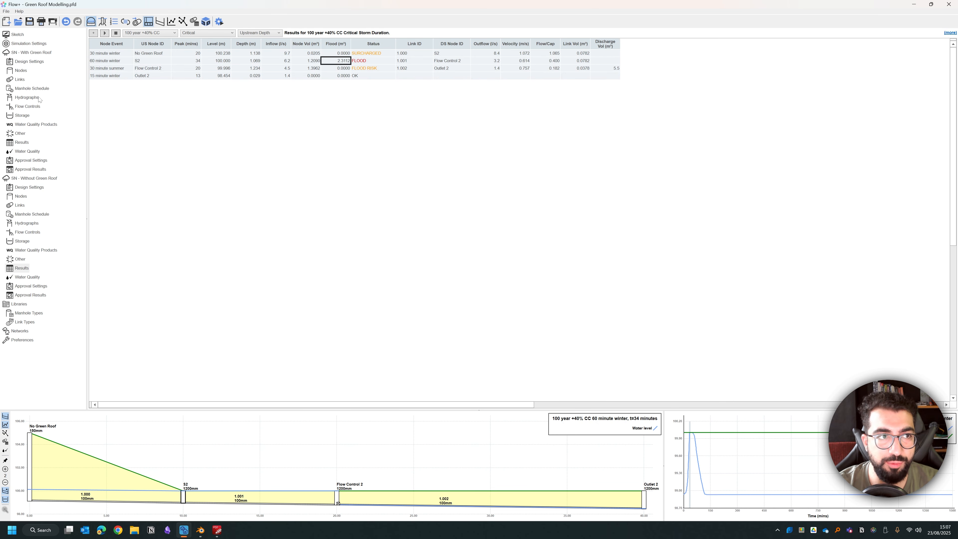
Step: Set the Green Roof node's evapotranspiration to 3 mm/day and rerun the analysis
{"action": "left_click", "coordinate": [26, 97]}
{"action": "left_click", "coordinate": [251, 75]}
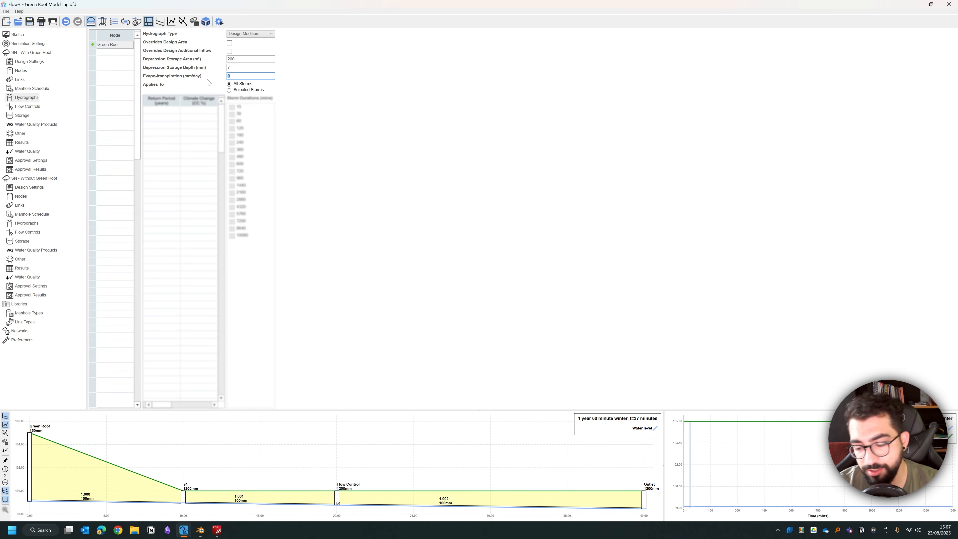
{"action": "type", "text": "63"}
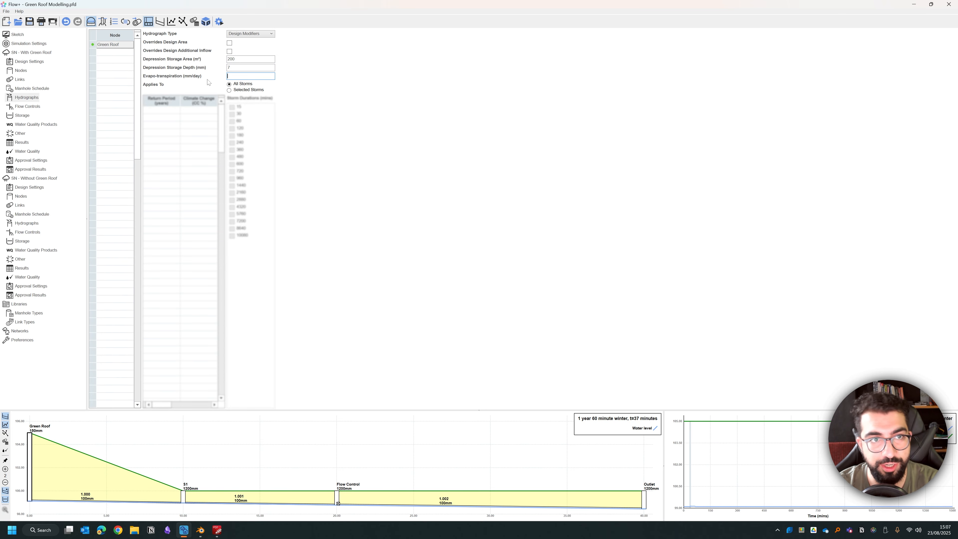
{"action": "left_click", "coordinate": [219, 22]}
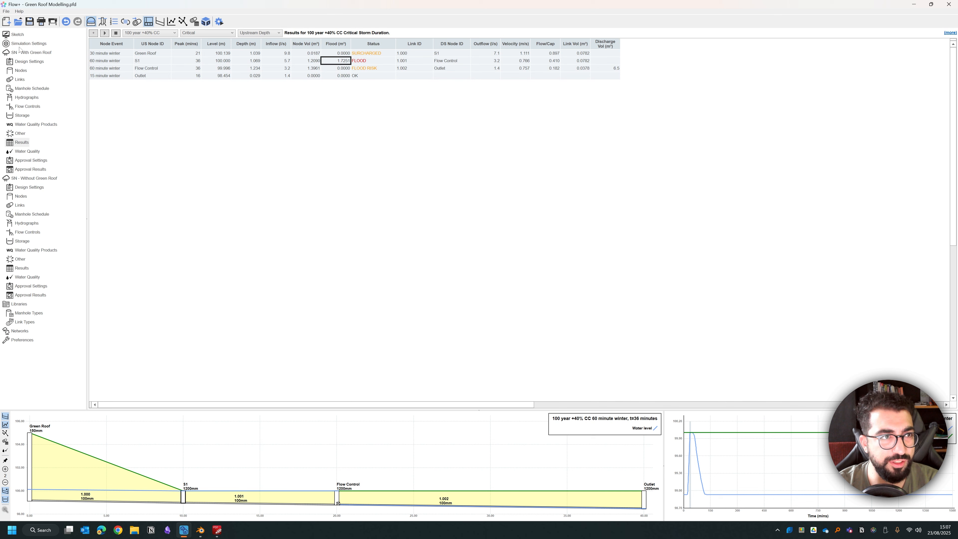
Step: Review the green roof network's design settings, the sketch and the Green Roof node's depression storage area
{"action": "left_click", "coordinate": [27, 63]}
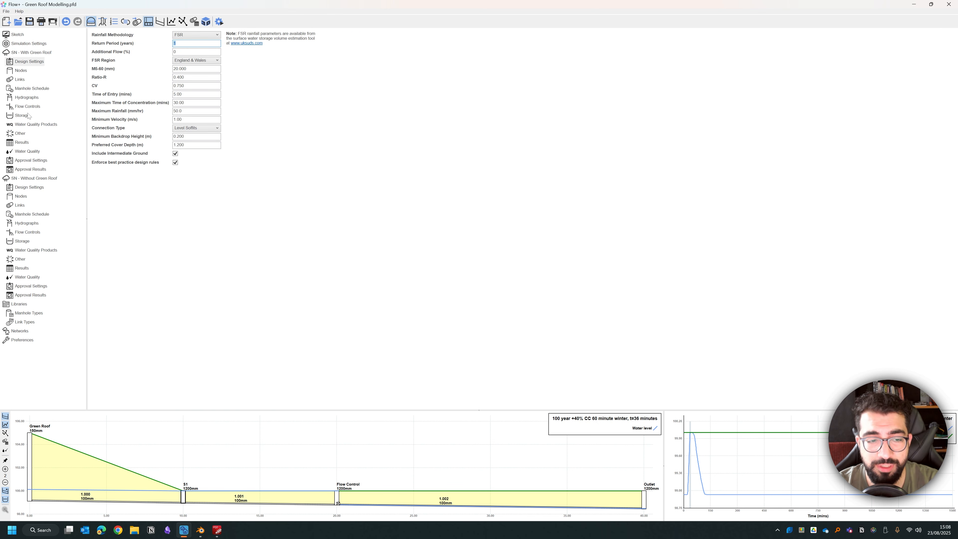
{"action": "left_click", "coordinate": [14, 34]}
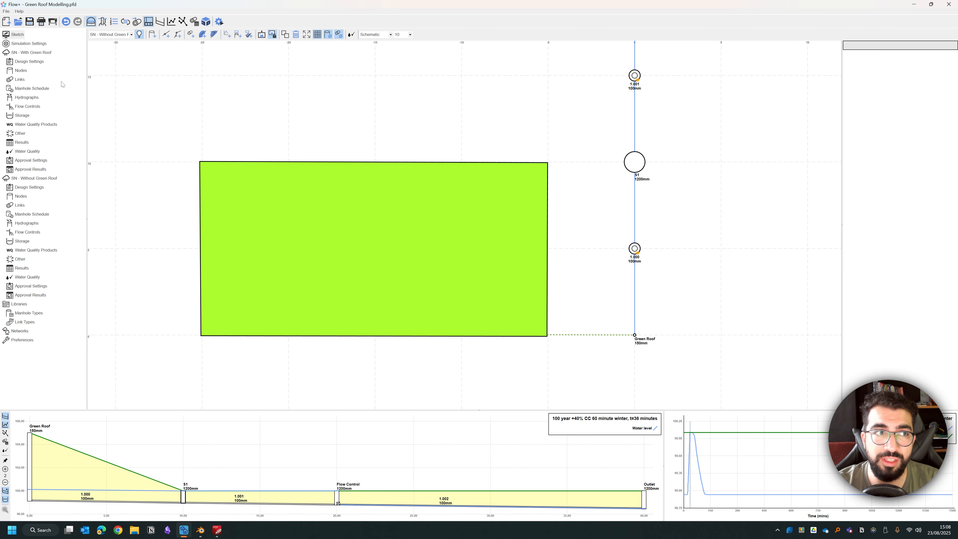
{"action": "left_click", "coordinate": [23, 98]}
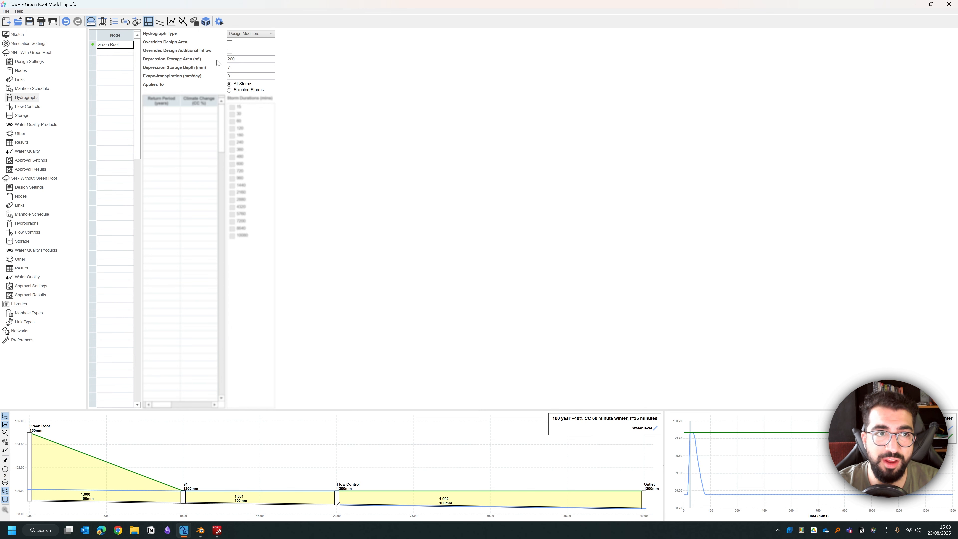
{"action": "left_click_drag", "start_coordinate": [242, 59], "coordinate": [139, 63]}
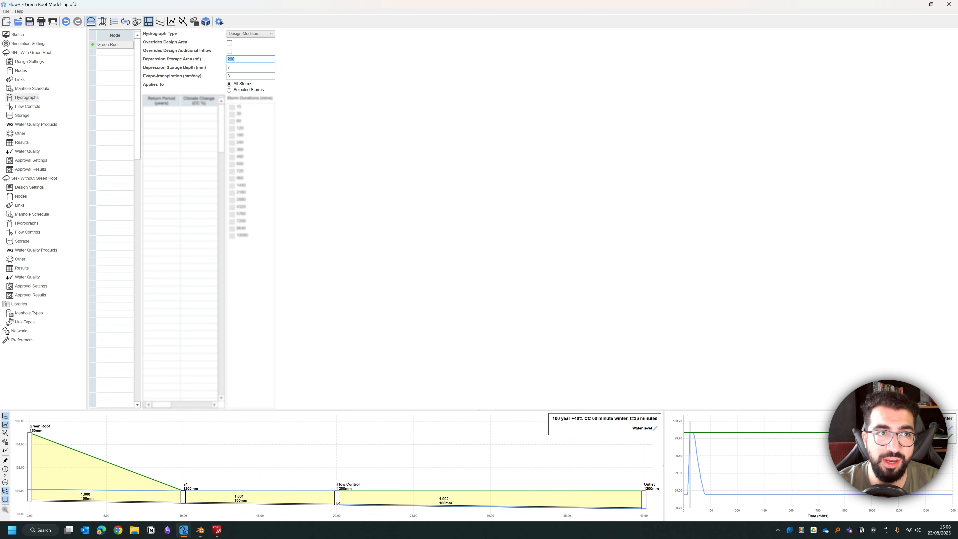
Step: Review the Green Roof node's depression storage depth and set its evapotranspiration to 0 mm/day
{"action": "left_click_drag", "start_coordinate": [240, 68], "coordinate": [137, 70]}
{"action": "left_click_drag", "start_coordinate": [238, 77], "coordinate": [209, 77]}
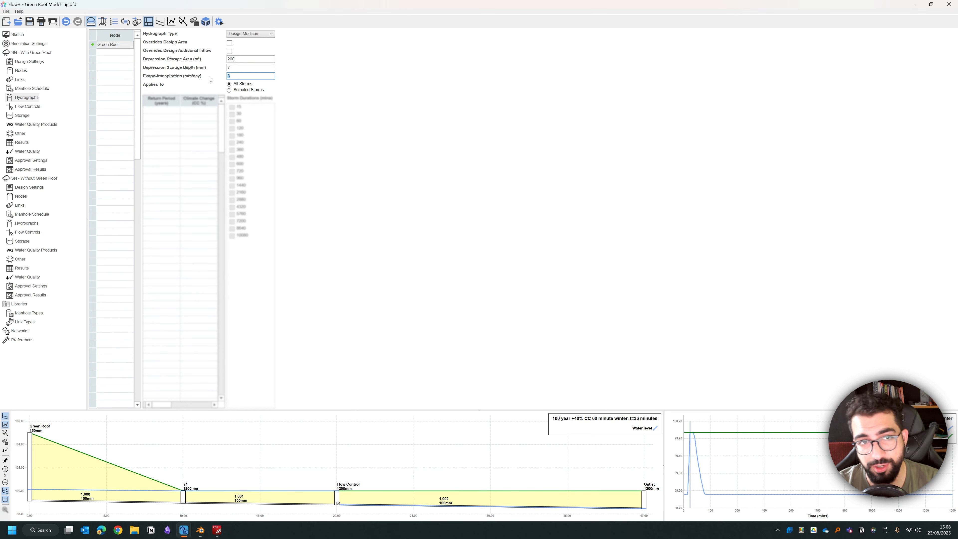
Step: Switch to the CIRIA SuDS Manual in PDF-XChange Editor, read the green roof peak flow and volume control guidance, and return to Flow+
{"action": "mouse_move", "coordinate": [218, 531]}
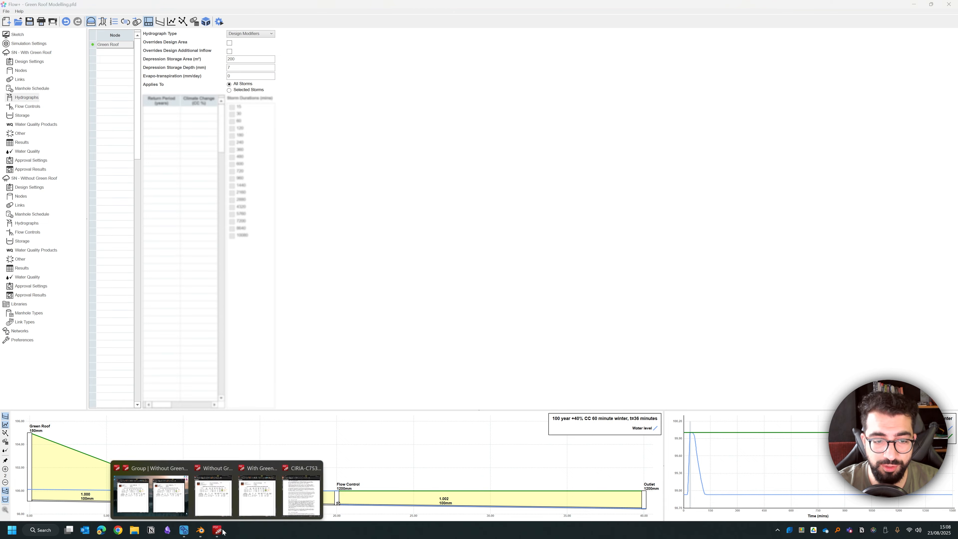
{"action": "left_click", "coordinate": [302, 486]}
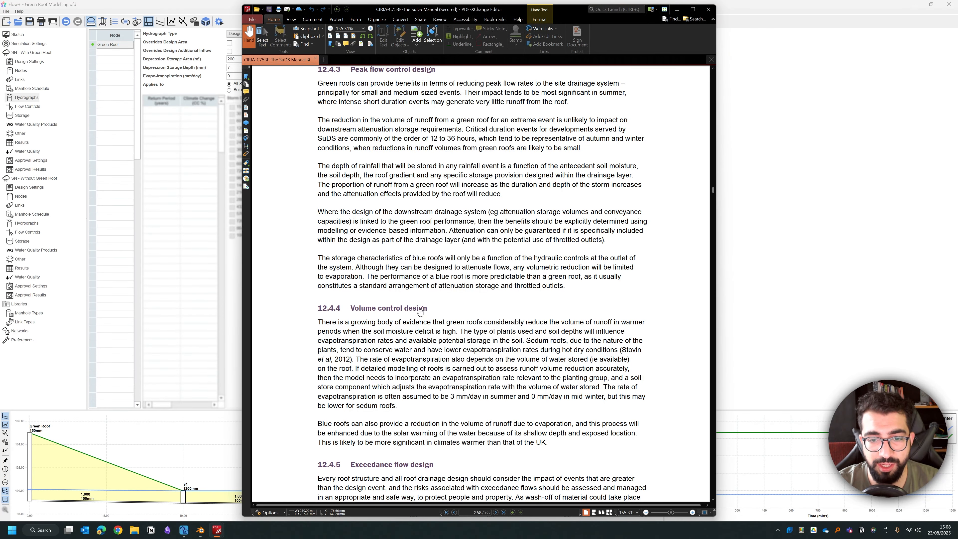
{"action": "scroll", "coordinate": [420, 313], "scroll_direction": "down", "scroll_amount": 3}
{"action": "scroll", "coordinate": [422, 313], "scroll_direction": "up", "scroll_amount": 3}
{"action": "scroll", "coordinate": [422, 312], "scroll_direction": "up", "scroll_amount": 3}
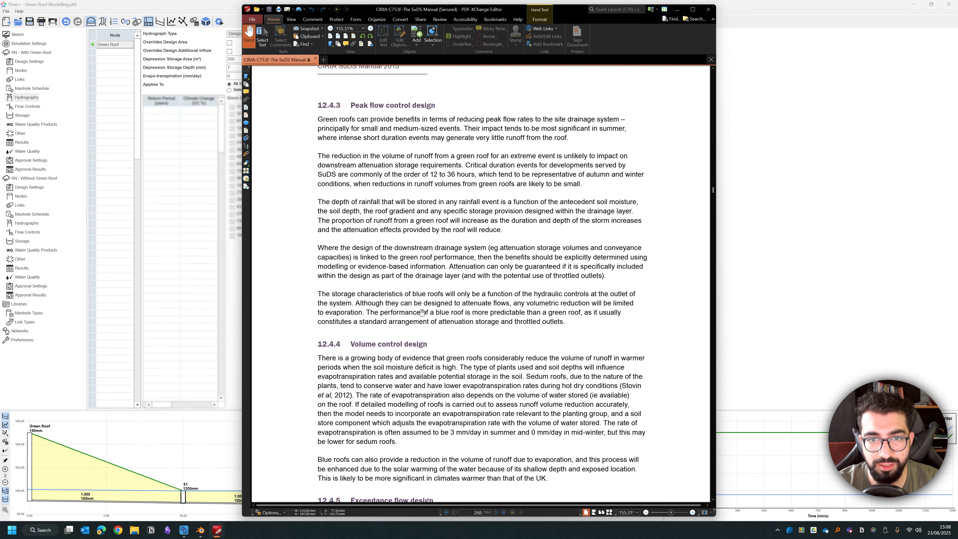
{"action": "scroll", "coordinate": [435, 219], "scroll_direction": "down", "scroll_amount": 6}
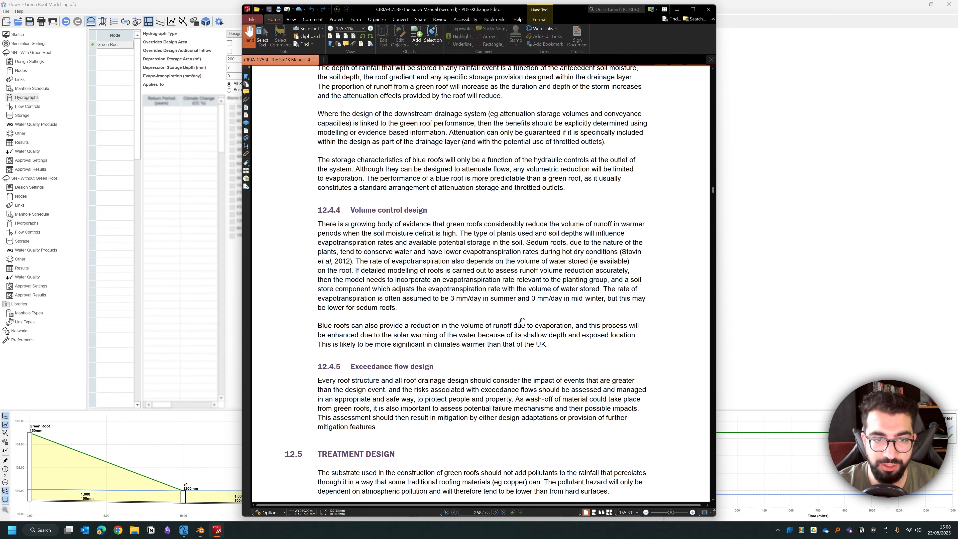
{"action": "left_click", "coordinate": [764, 154]}
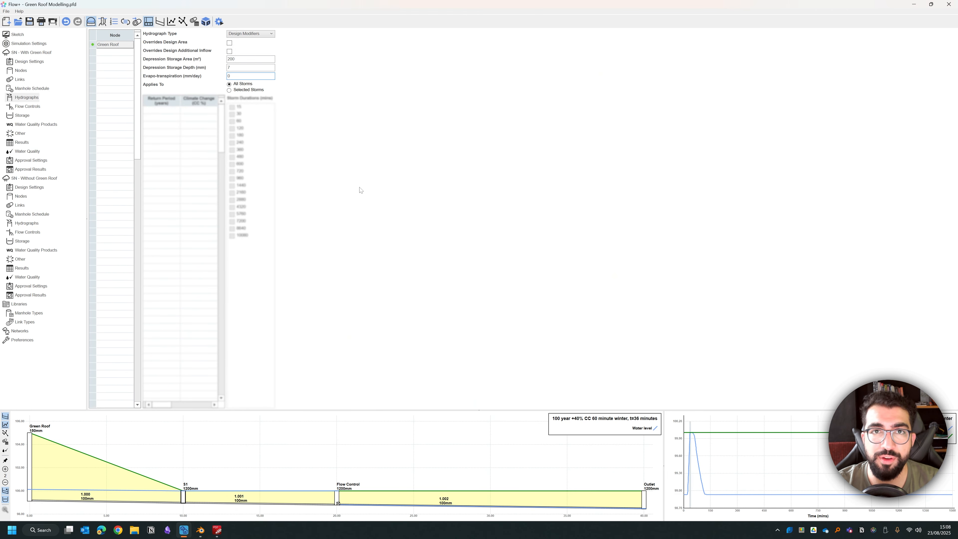